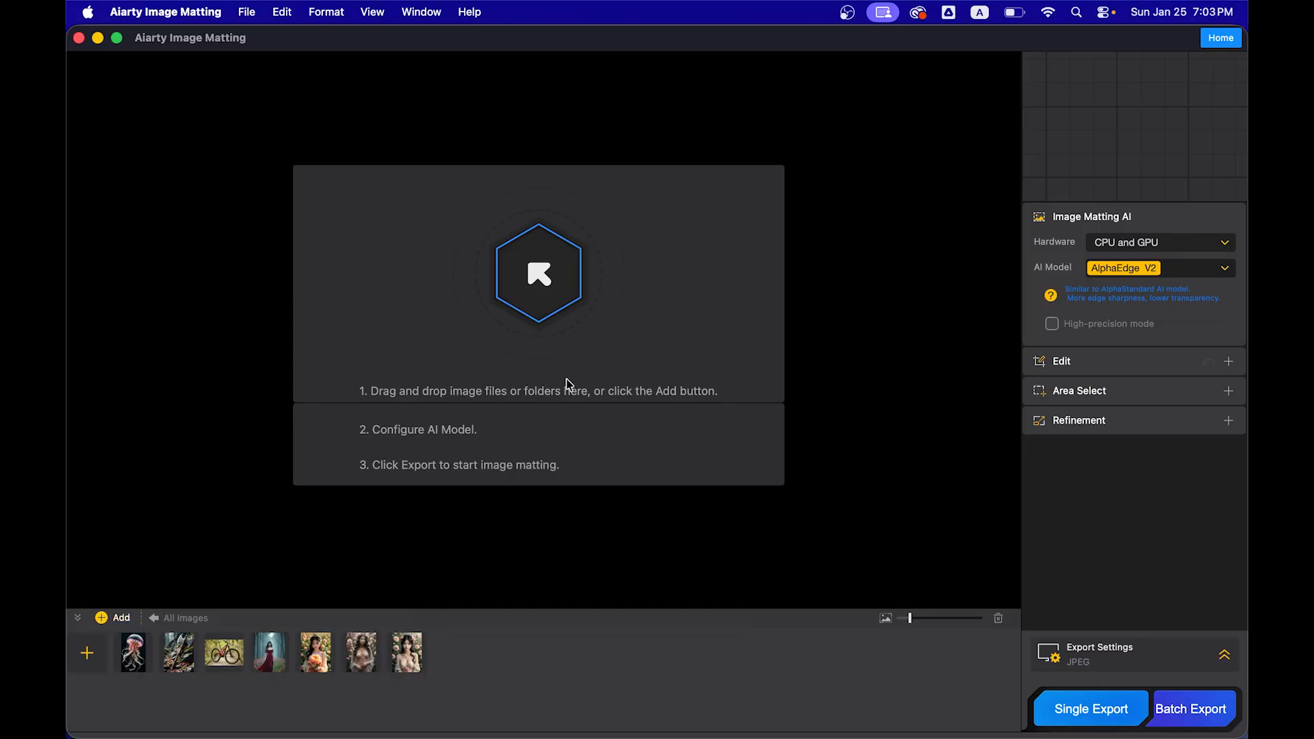
Import all three JPG photos from the AIARTY folder.
click(539, 276)
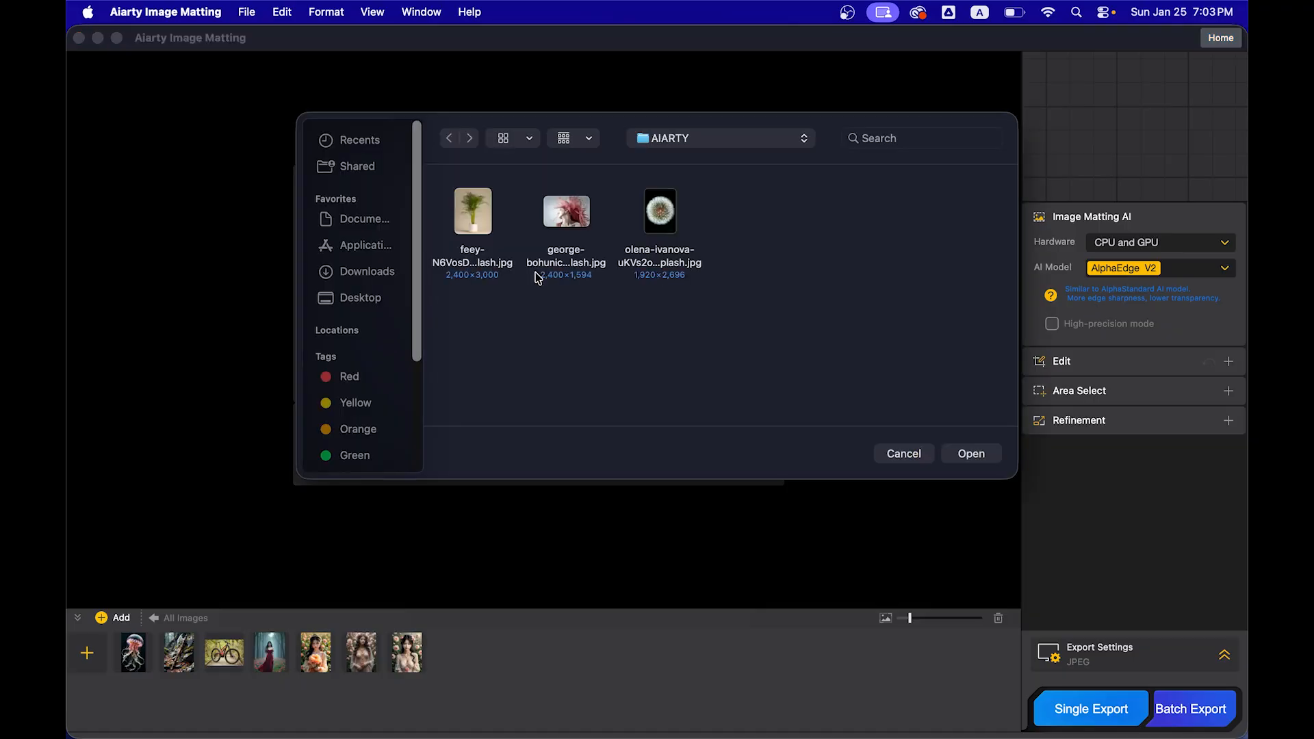
drag(461, 328, 656, 230)
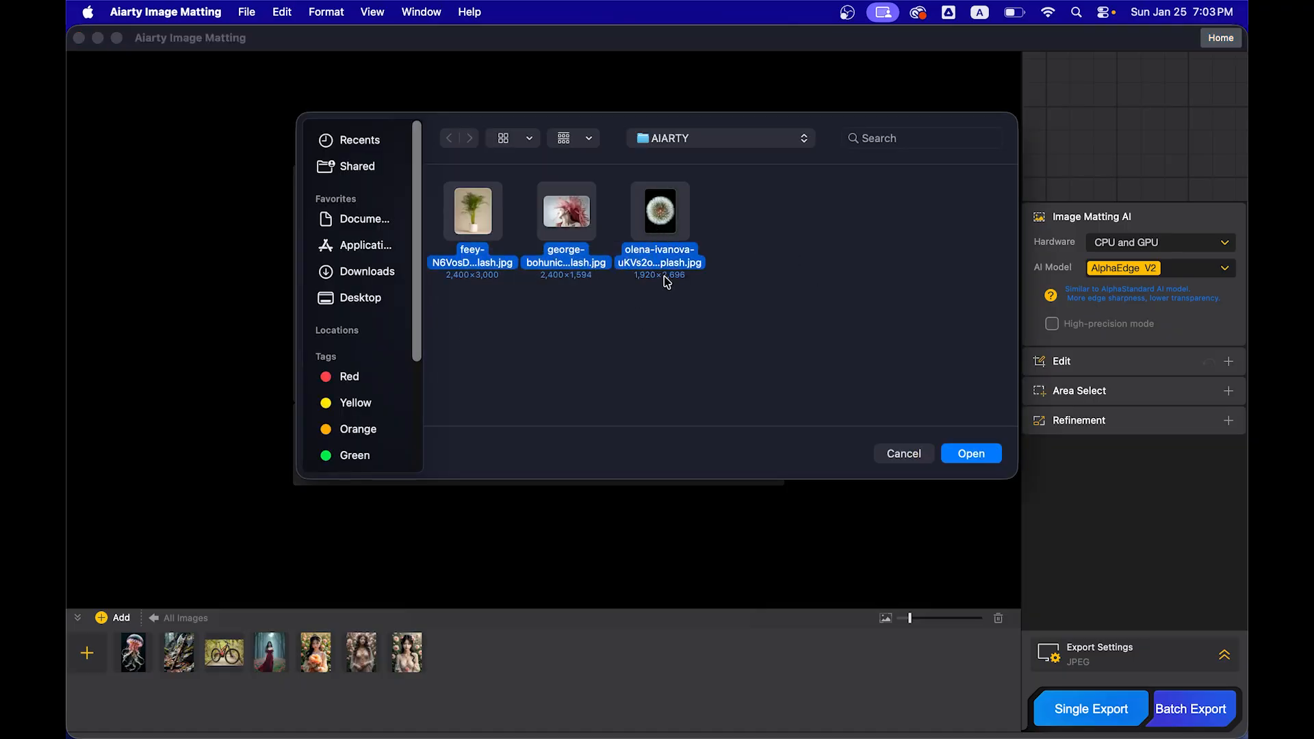
click(963, 454)
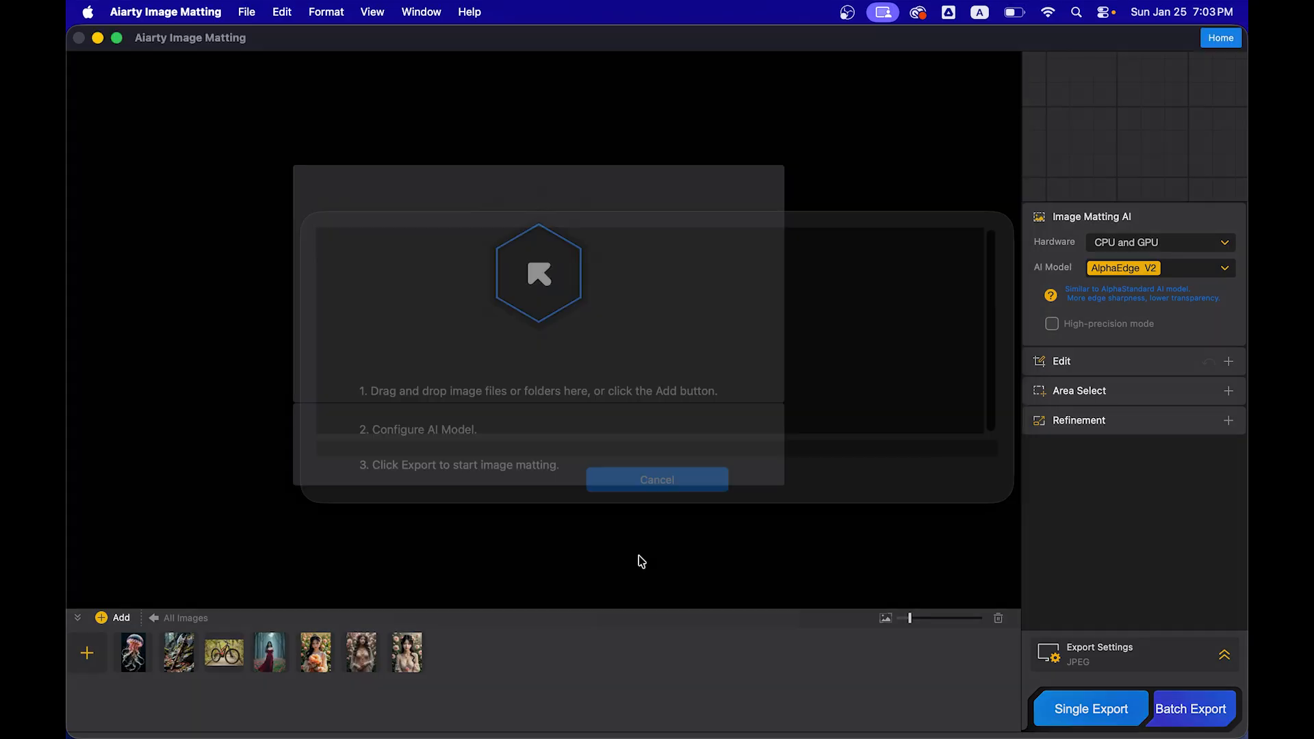
Browse the newly imported photos and open the potted palm image for matting.
click(494, 658)
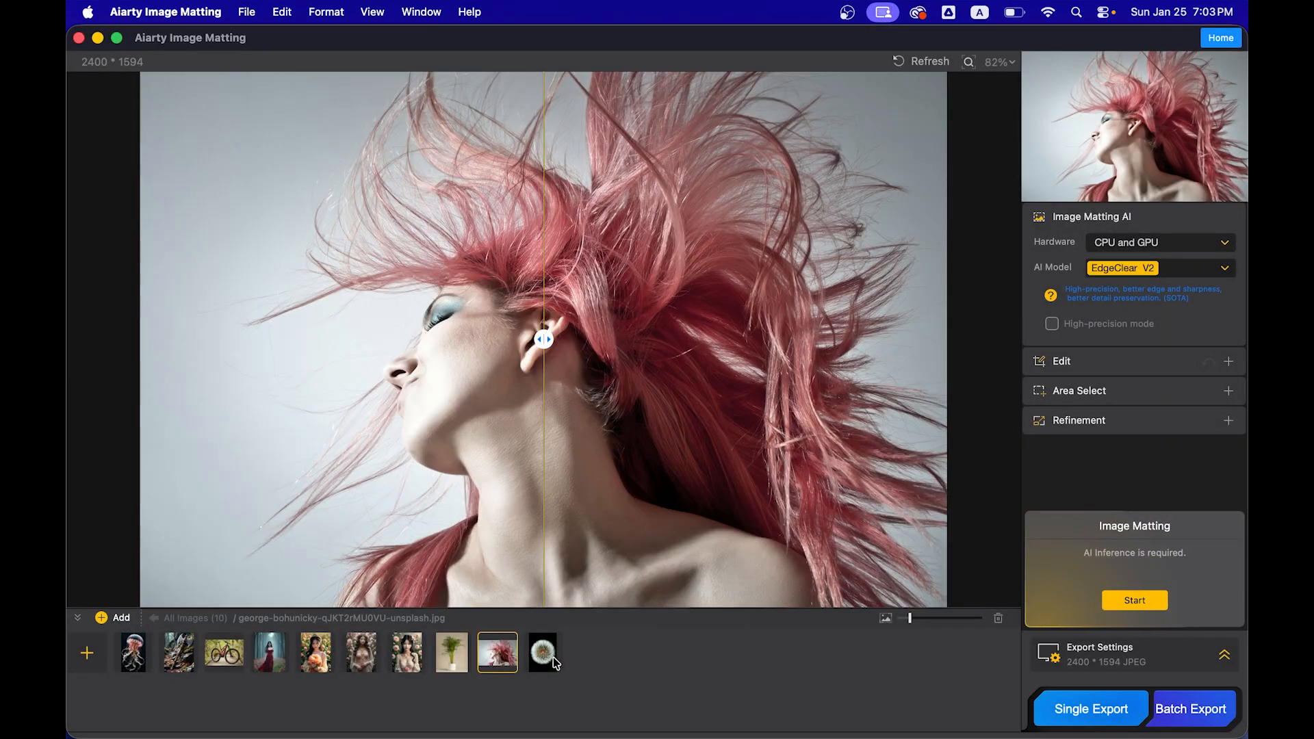
click(551, 661)
click(494, 660)
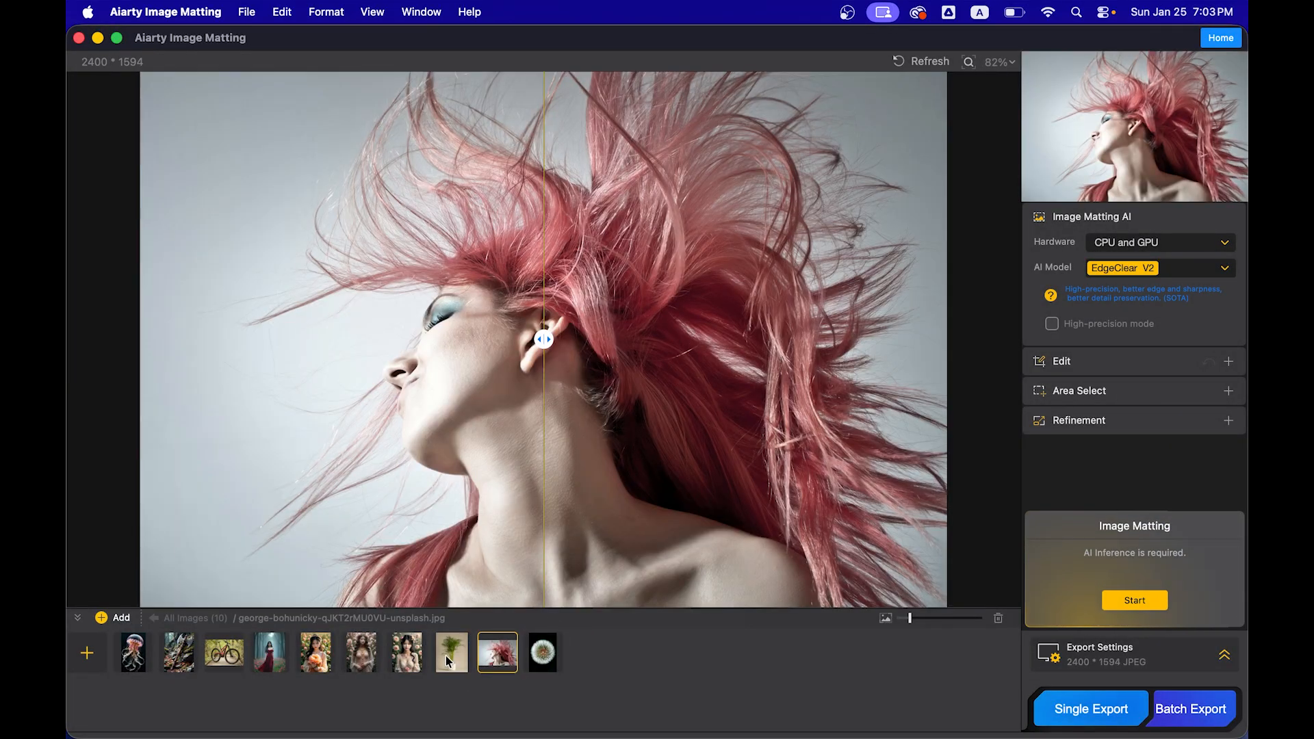
click(445, 657)
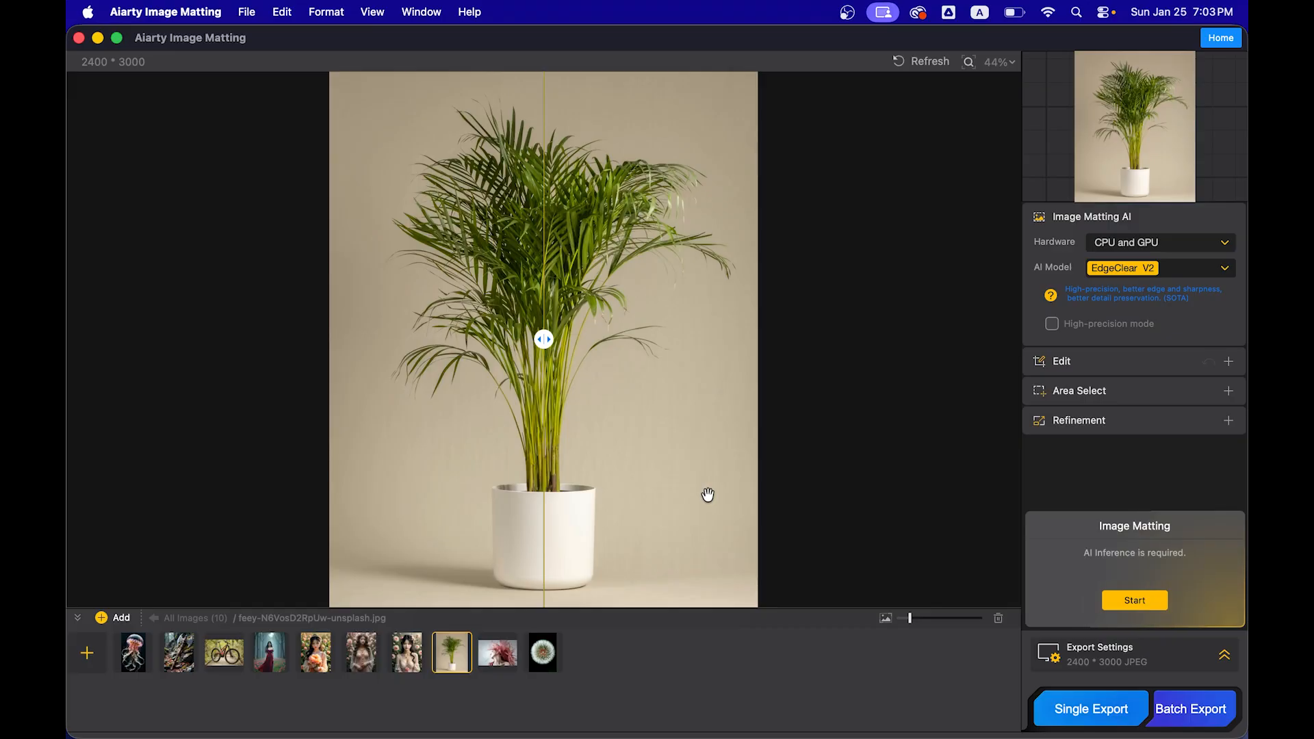
Review the matting hardware choices, the available AI models and their descriptions in the model information.
click(1149, 242)
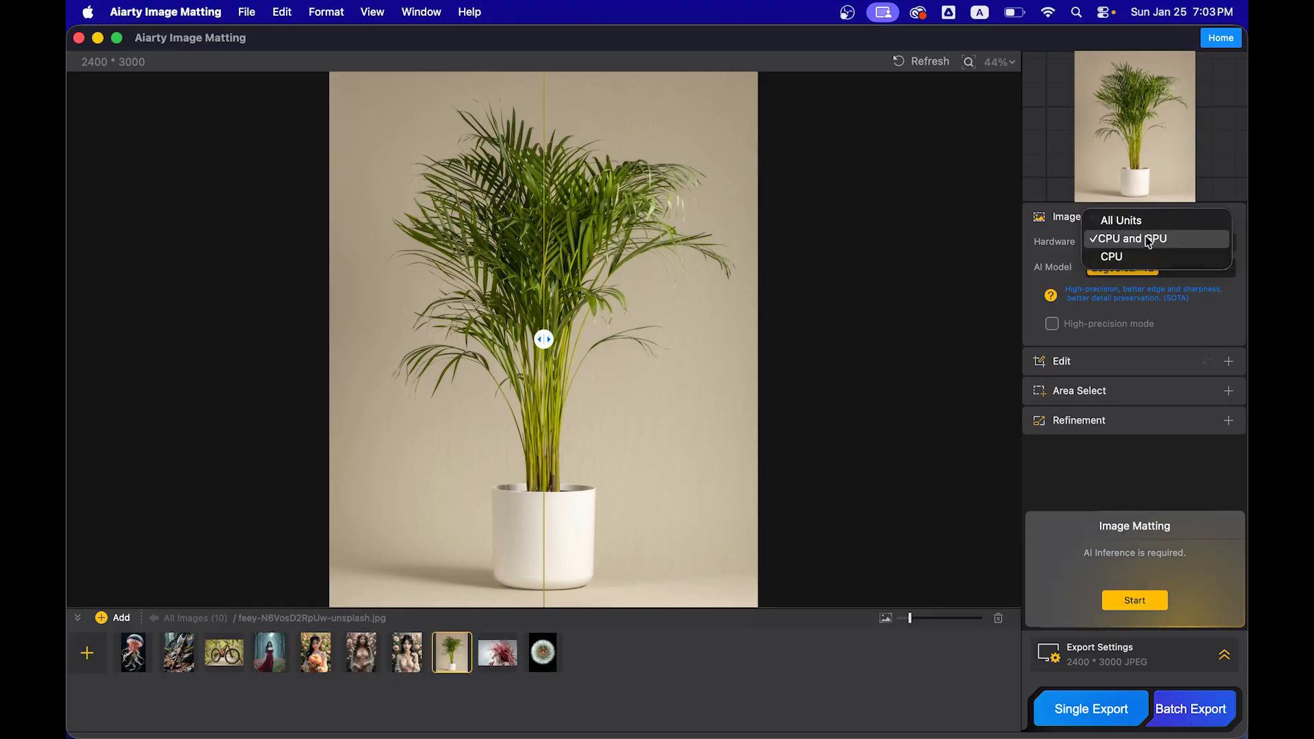
click(1059, 246)
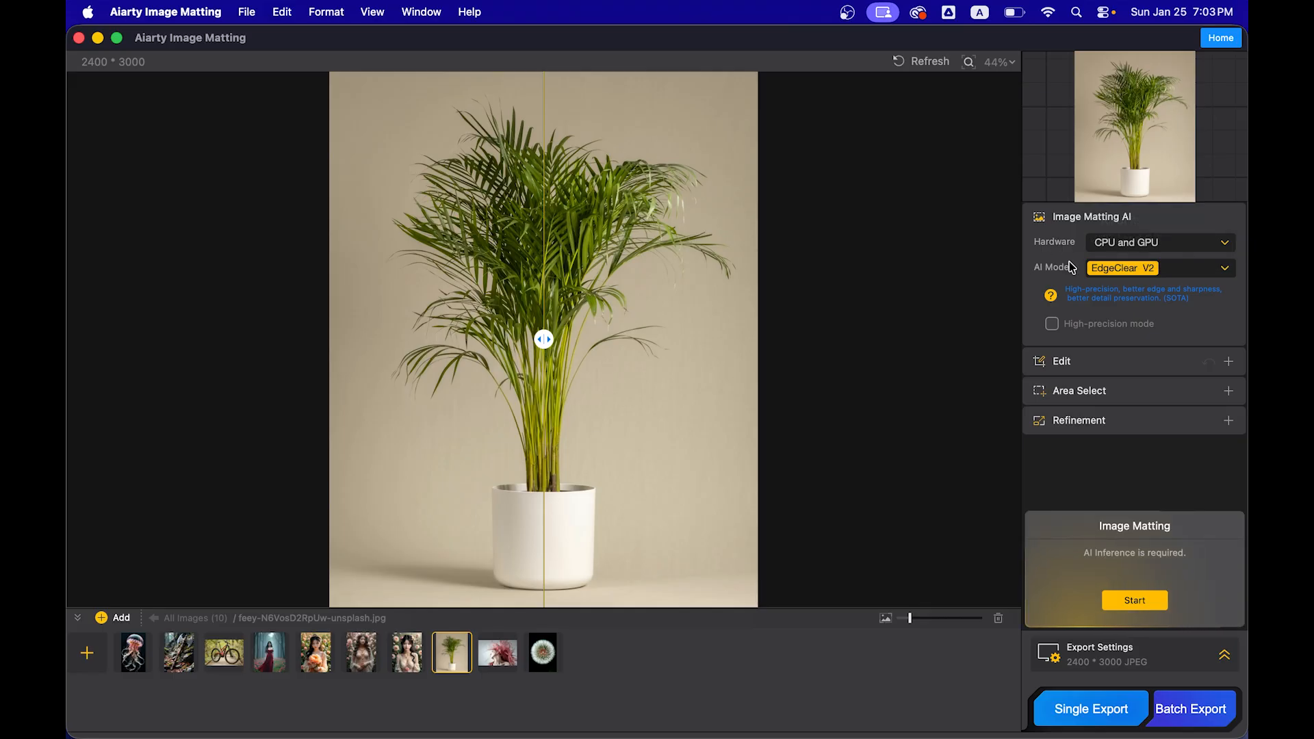
click(1202, 271)
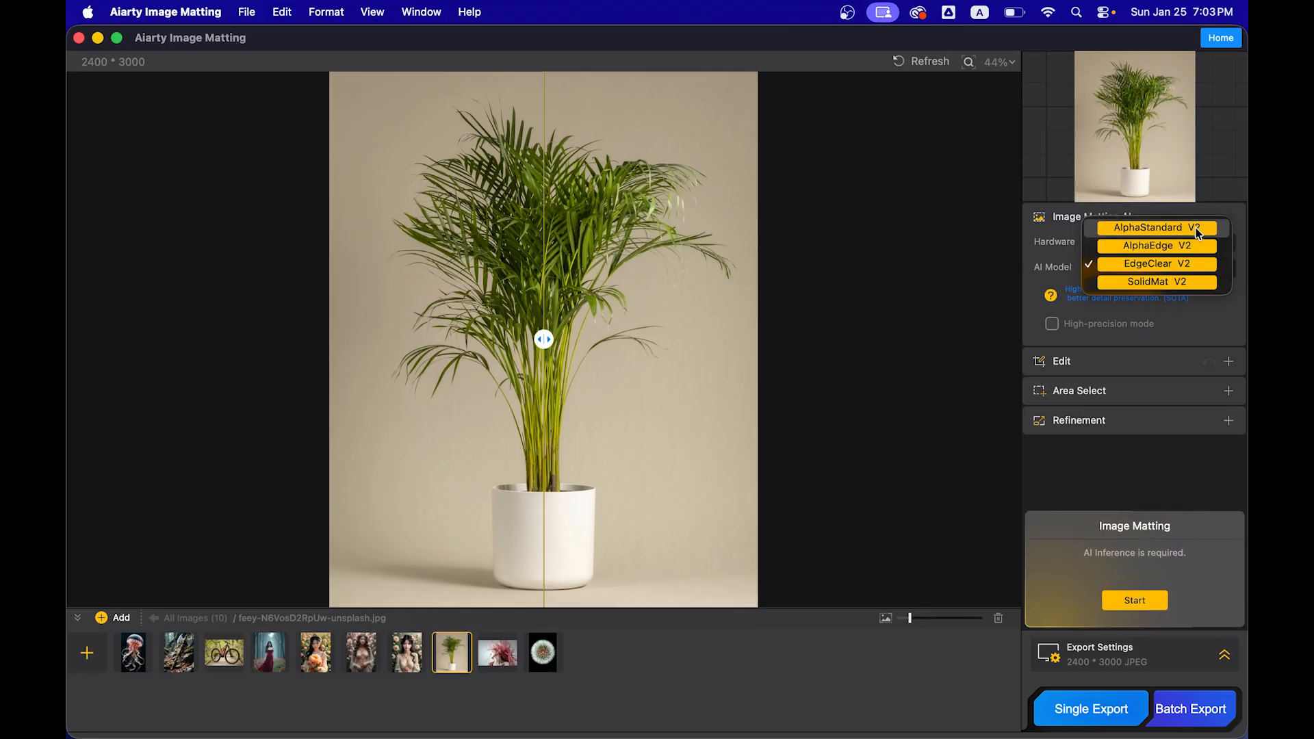
click(1061, 273)
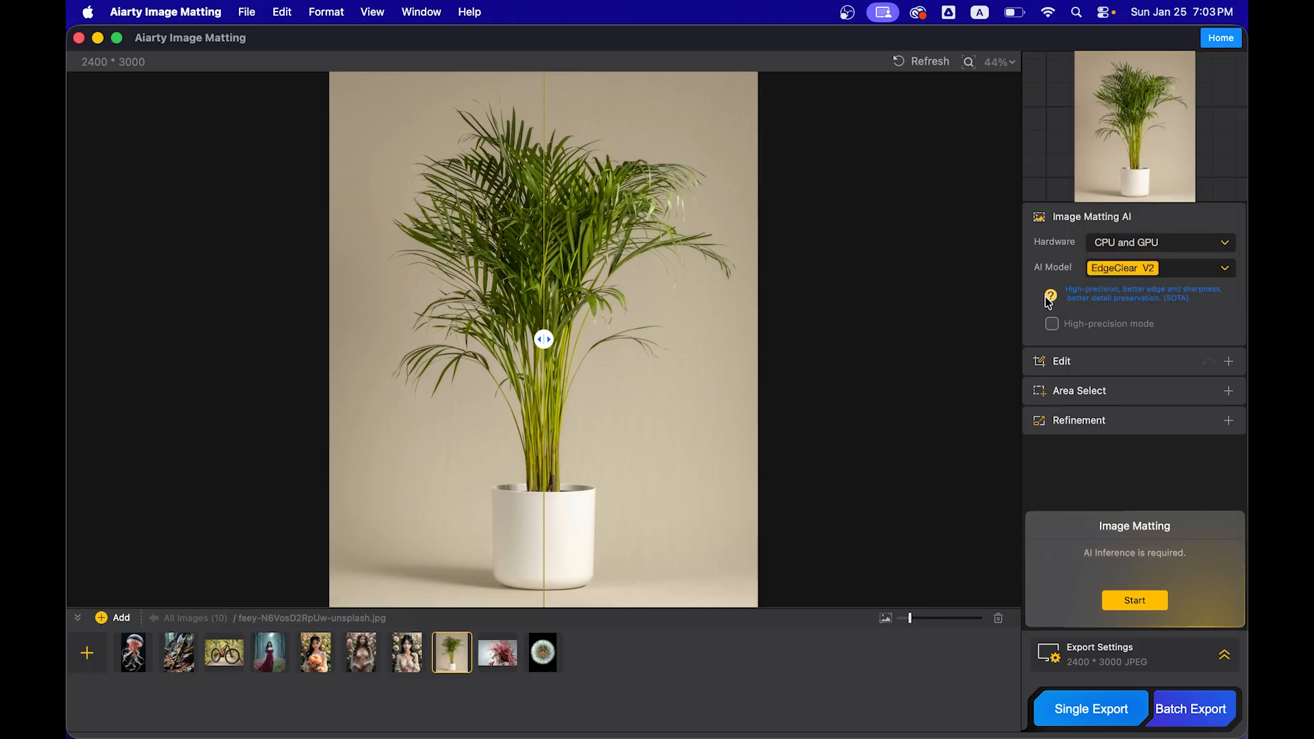
click(1052, 297)
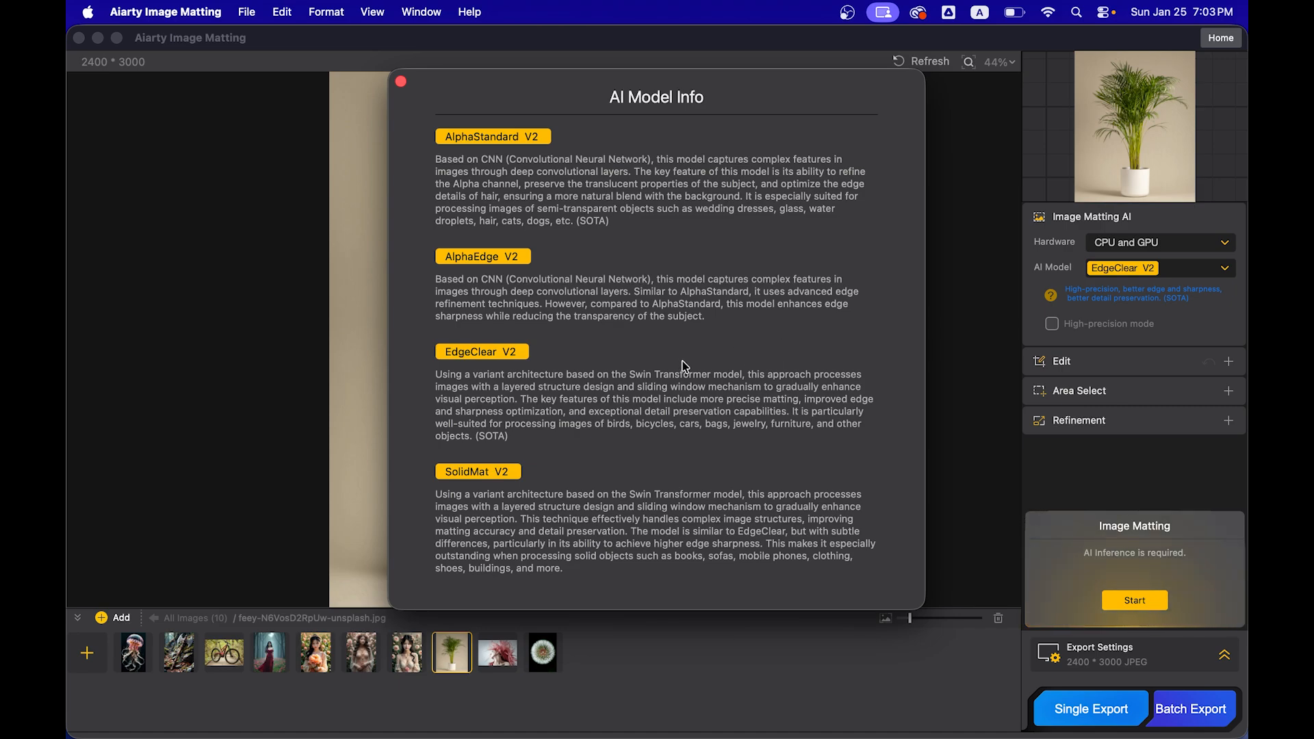
click(400, 82)
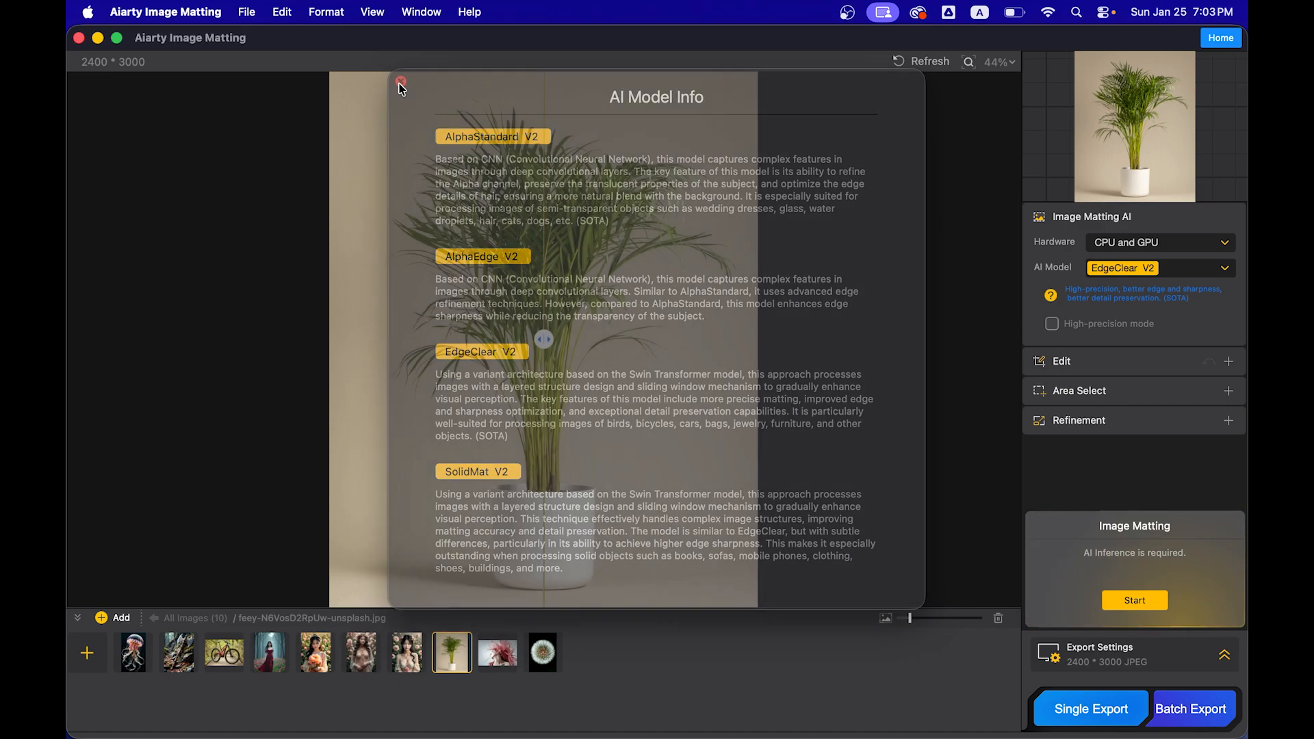
click(1052, 325)
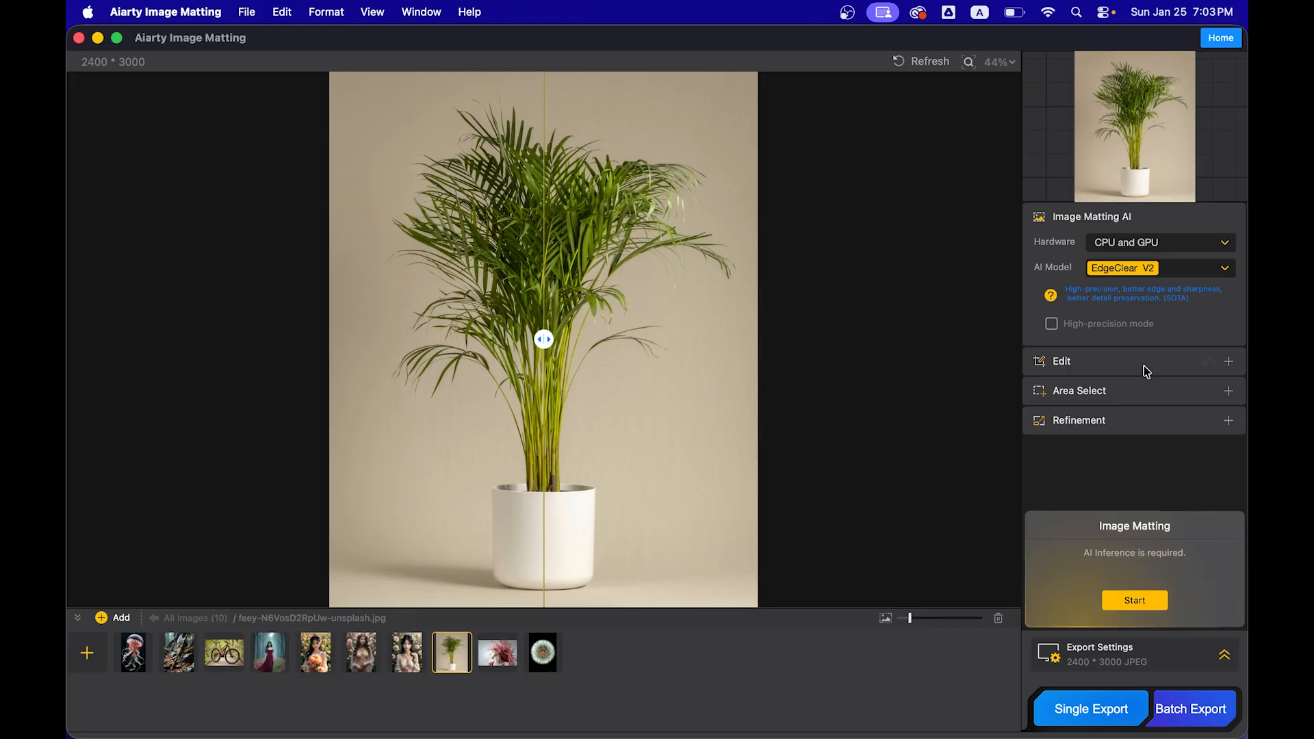
Examine the image editing options, including AI Enhance upscale factors X1 and X2, Rotate & Flip, and Crop.
click(1169, 366)
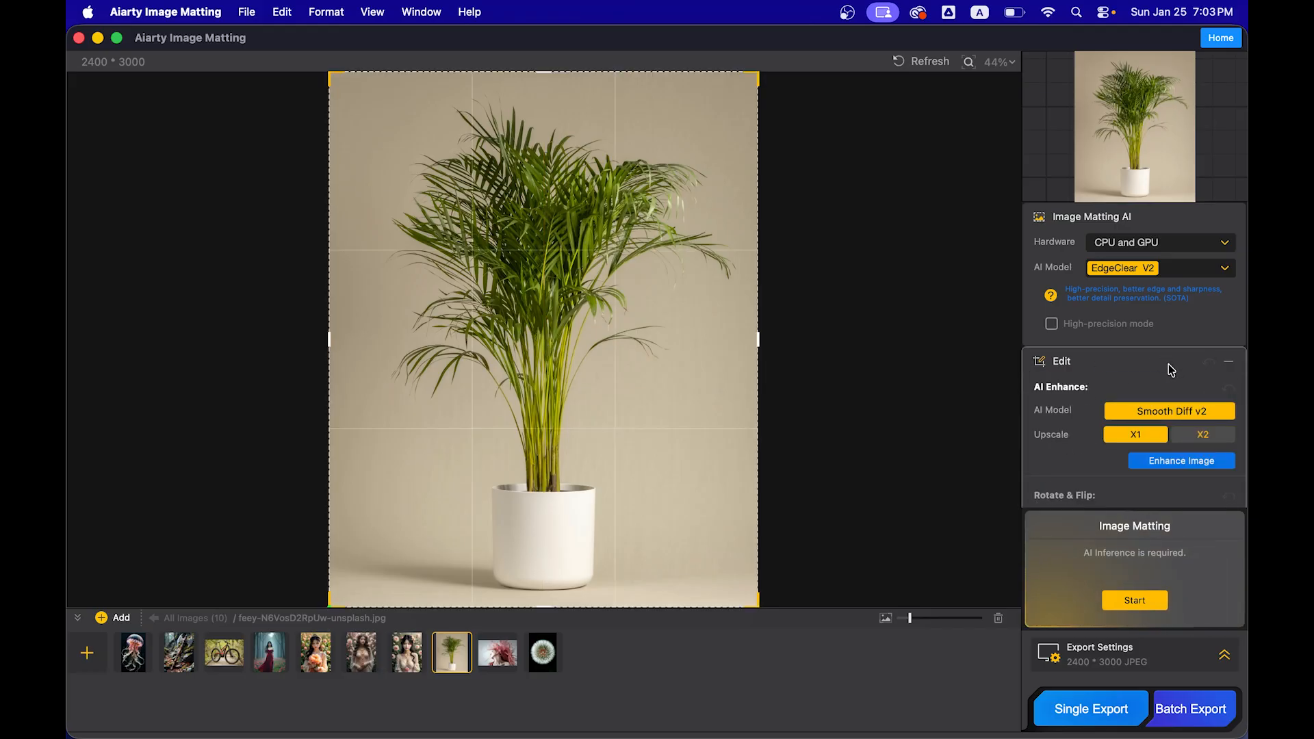
scroll(1168, 364, down, 3)
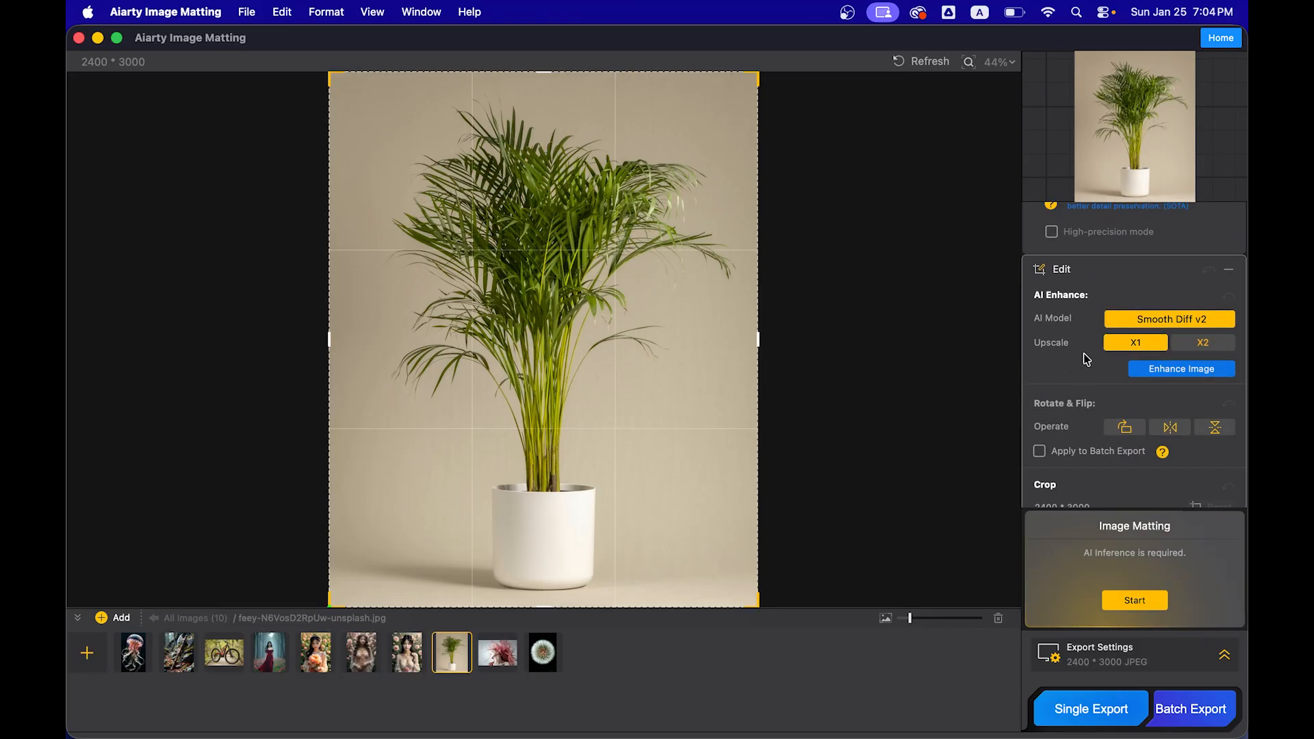
click(1210, 346)
click(1146, 347)
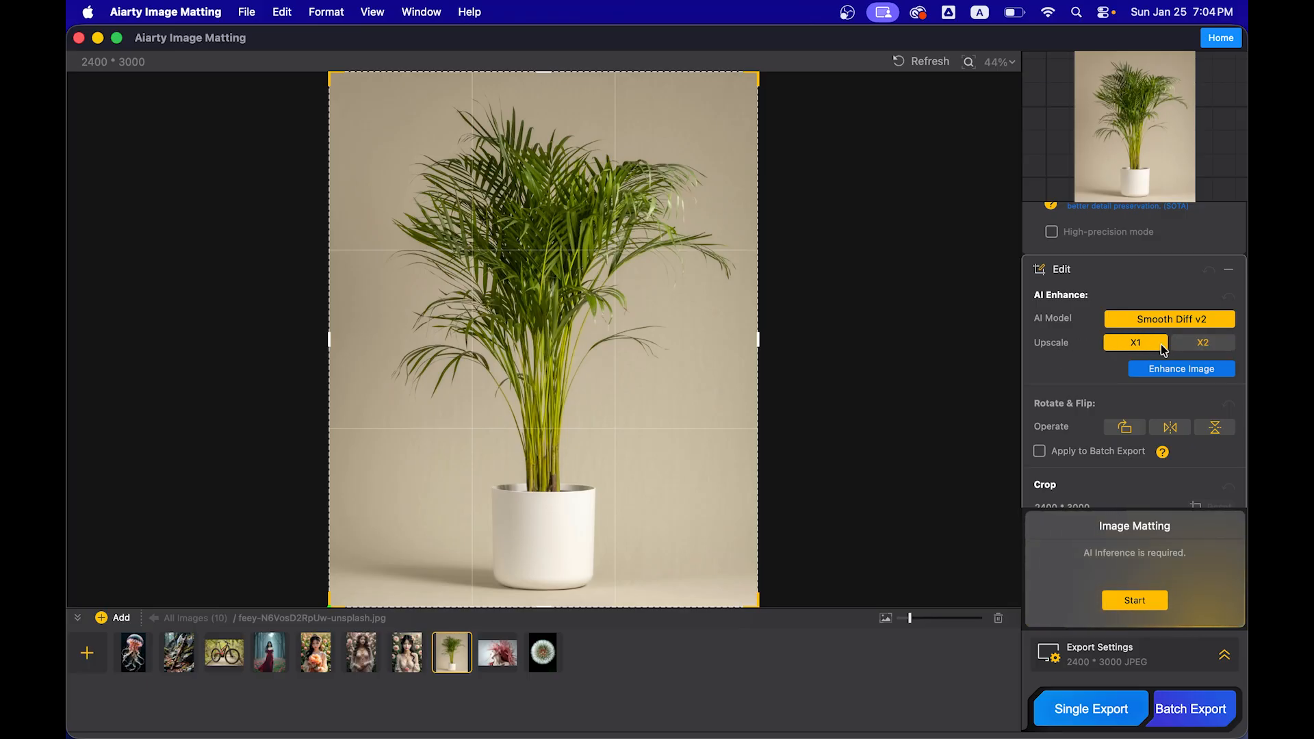
click(1193, 349)
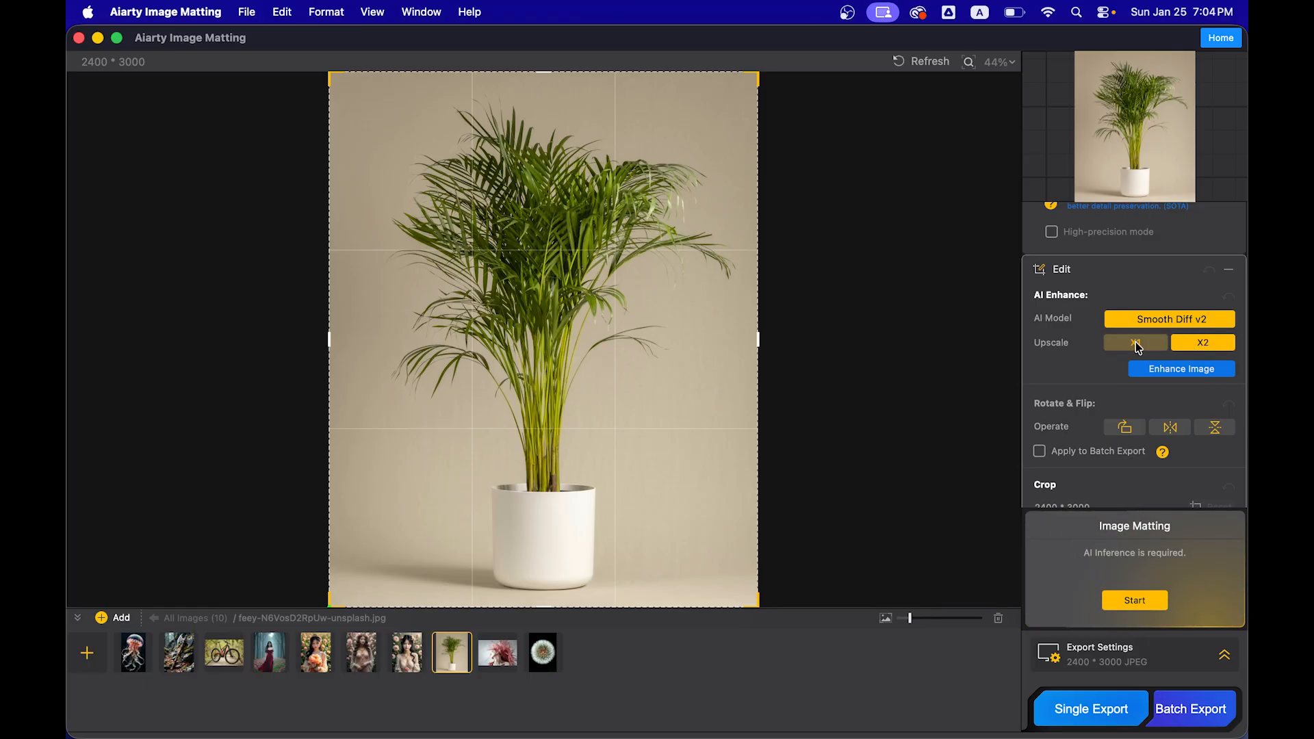
click(1136, 348)
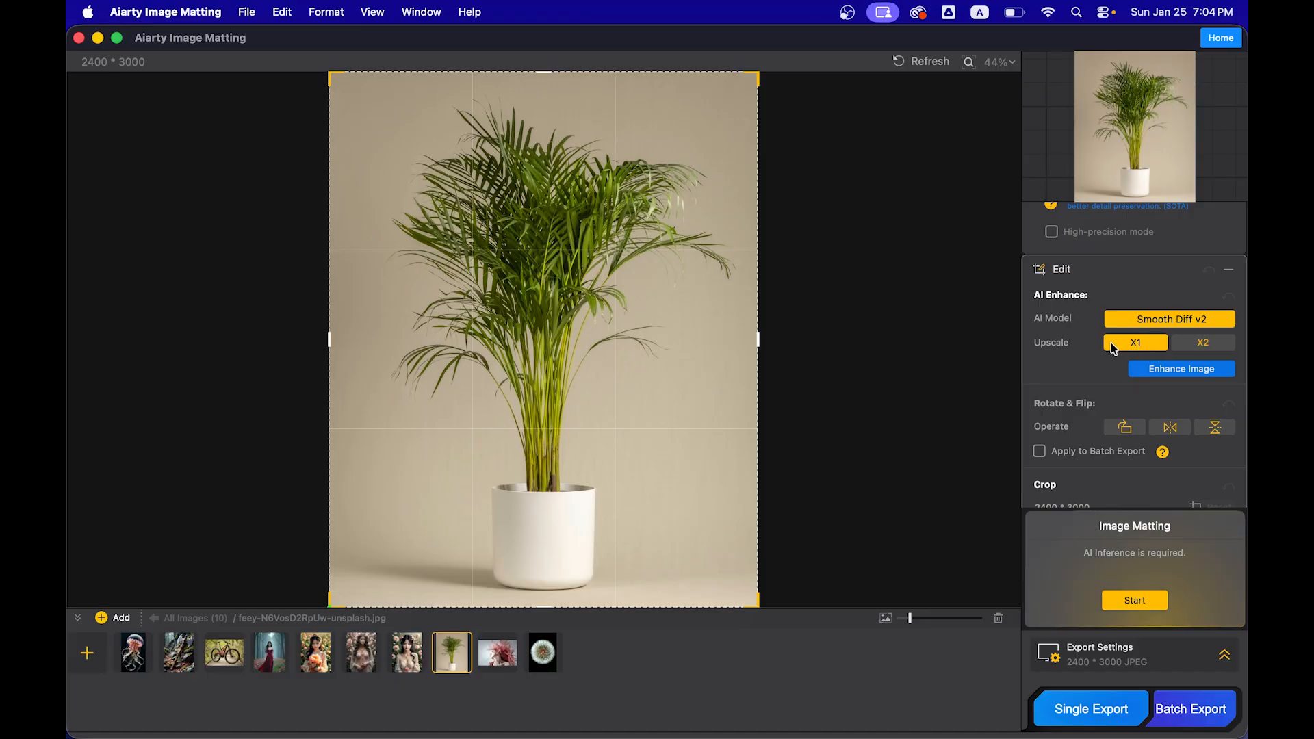
scroll(1093, 390, down, 2)
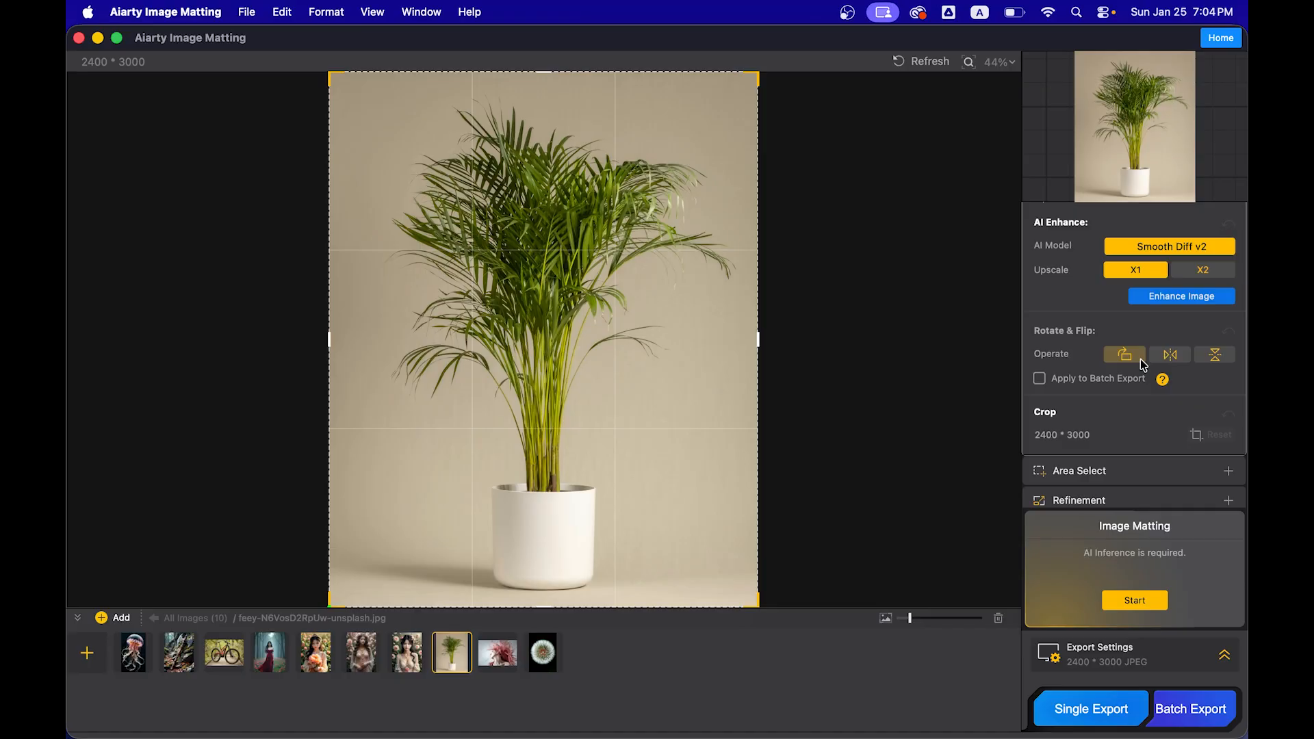
scroll(1095, 401, down, 1)
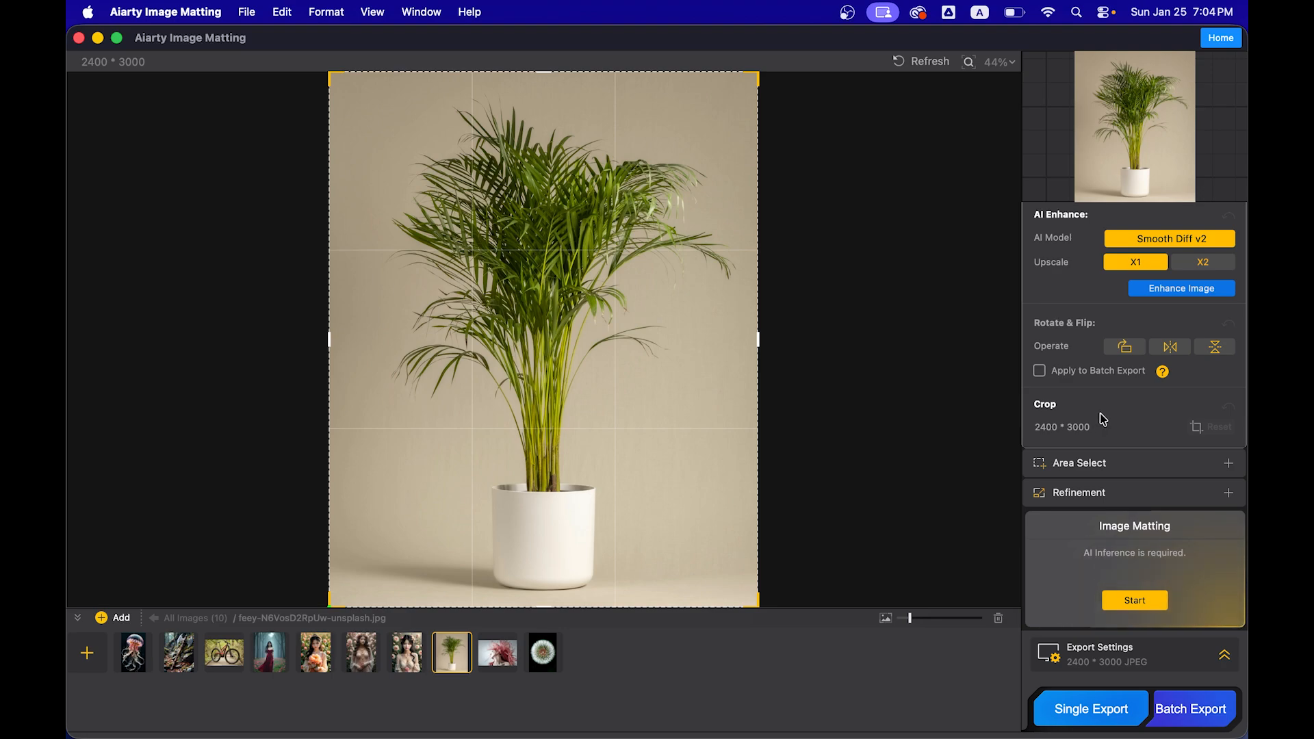
Review the Area Select detection options and the Refinement options for the plant image.
click(1143, 464)
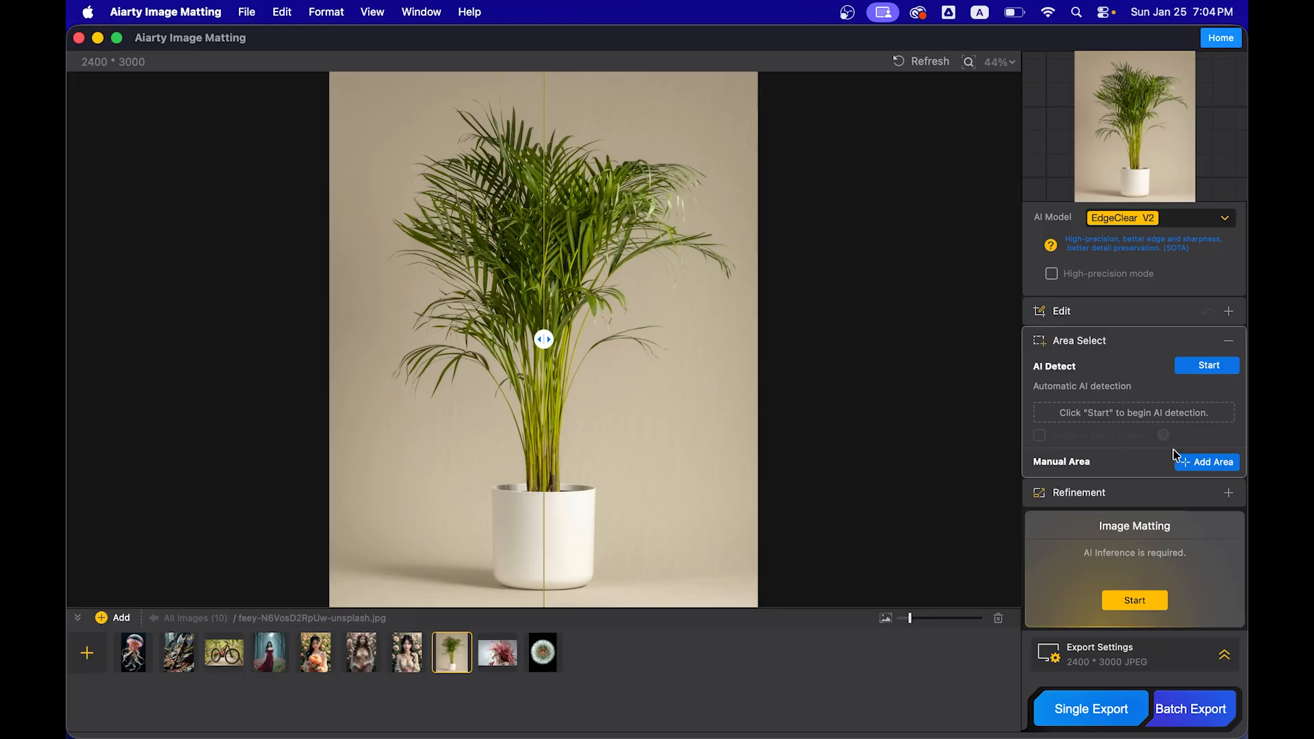
click(1228, 492)
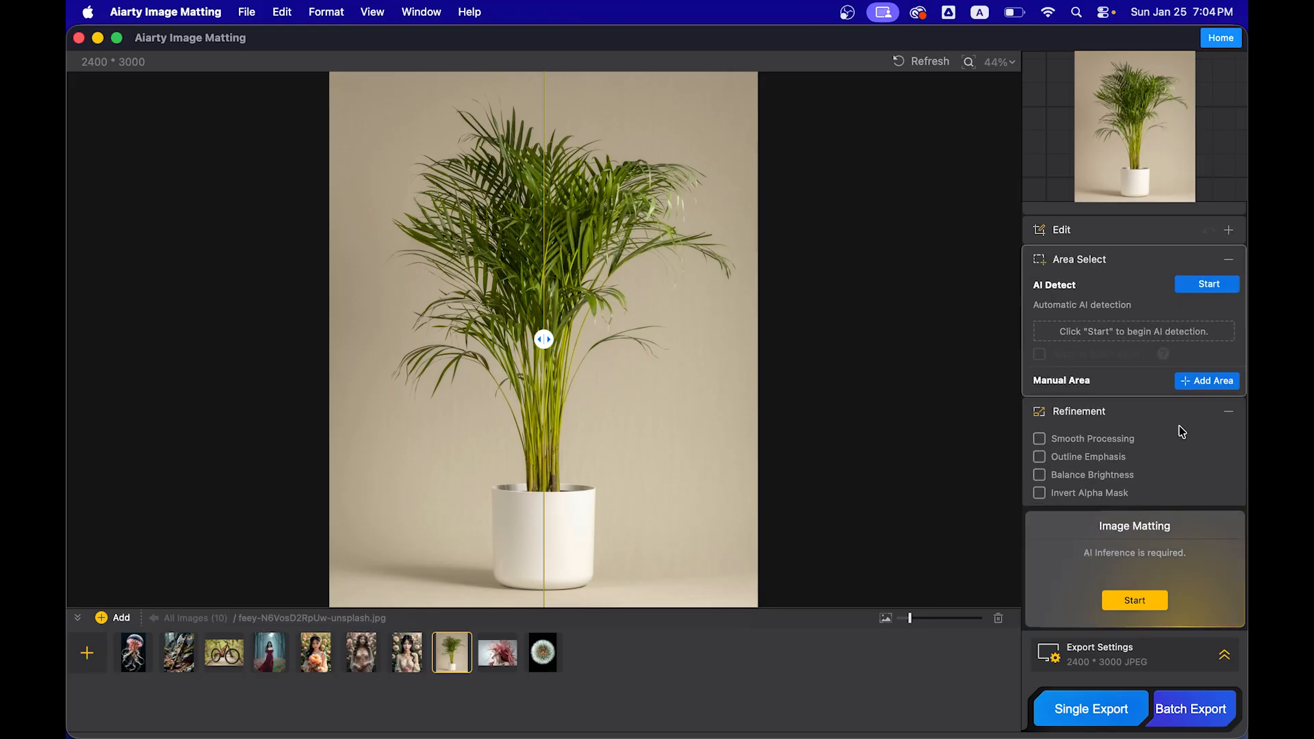
click(1228, 416)
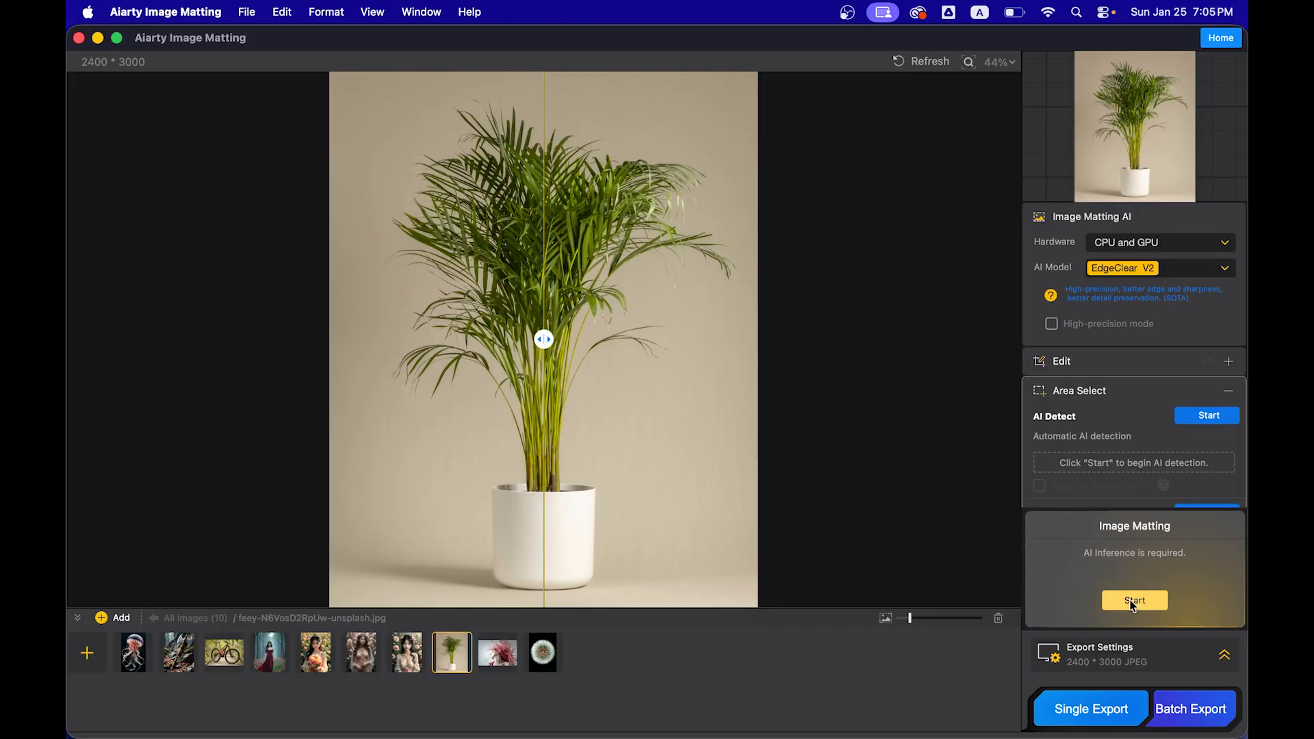
Run AI image matting on the plant photo with EdgeClear V2 and compare the leaf cutout with the original up close.
click(1133, 601)
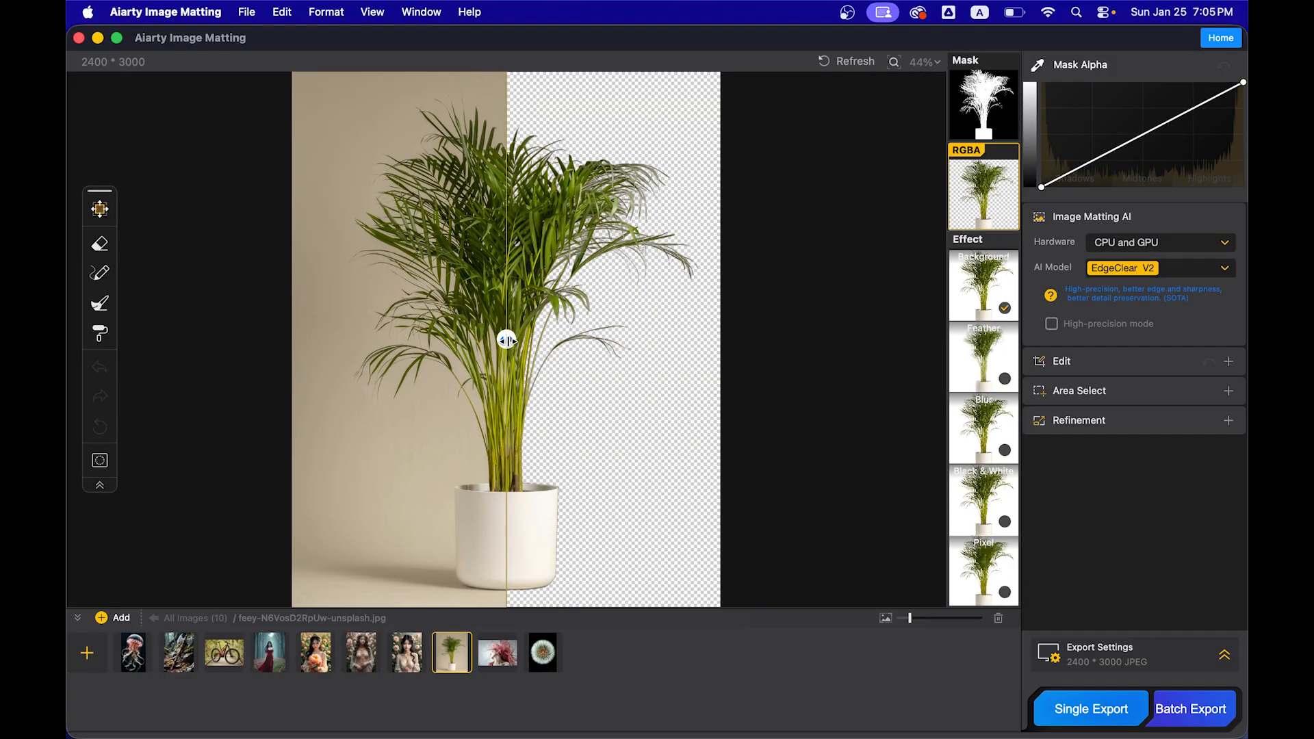
drag(506, 340, 368, 340)
scroll(473, 238, up, 2)
scroll(473, 238, up, 8)
drag(557, 235, 516, 258)
drag(370, 340, 455, 336)
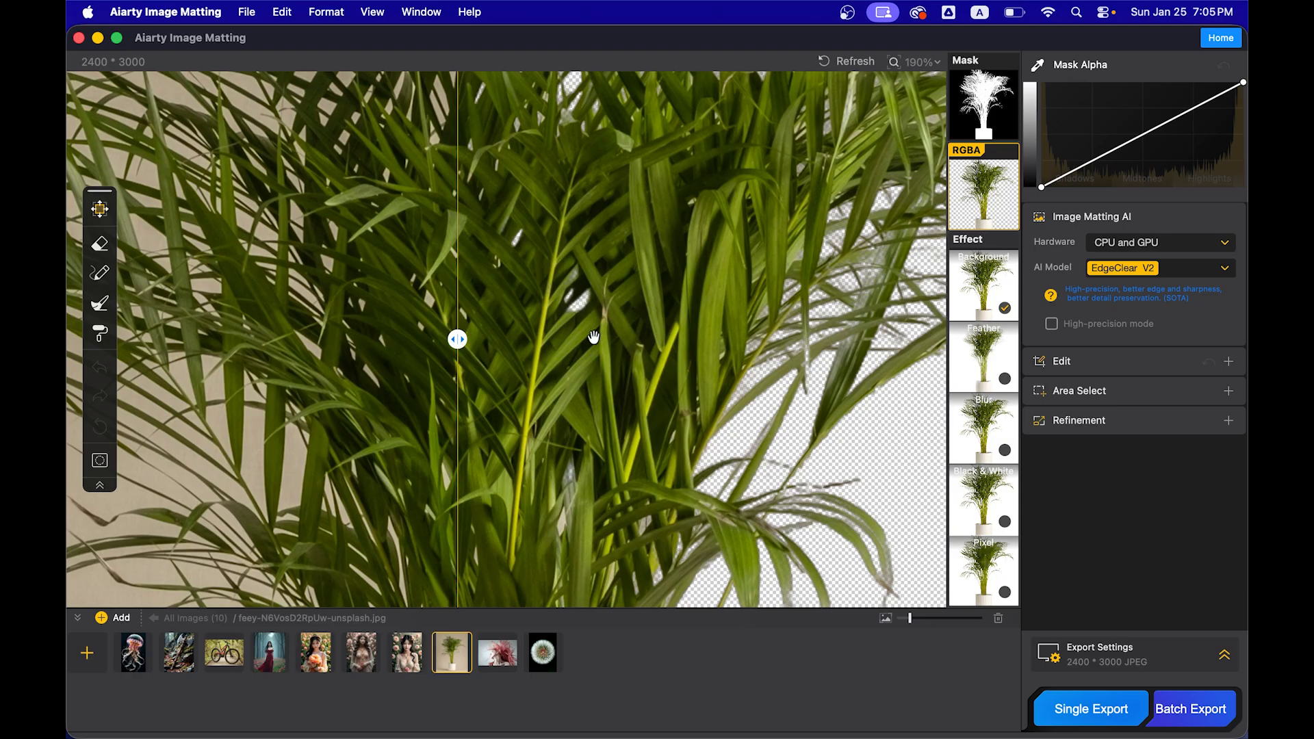
Set the Brush tool to alpha 255 and size 17, and paint over the faded leaf areas in the plant's middle.
click(101, 210)
click(101, 274)
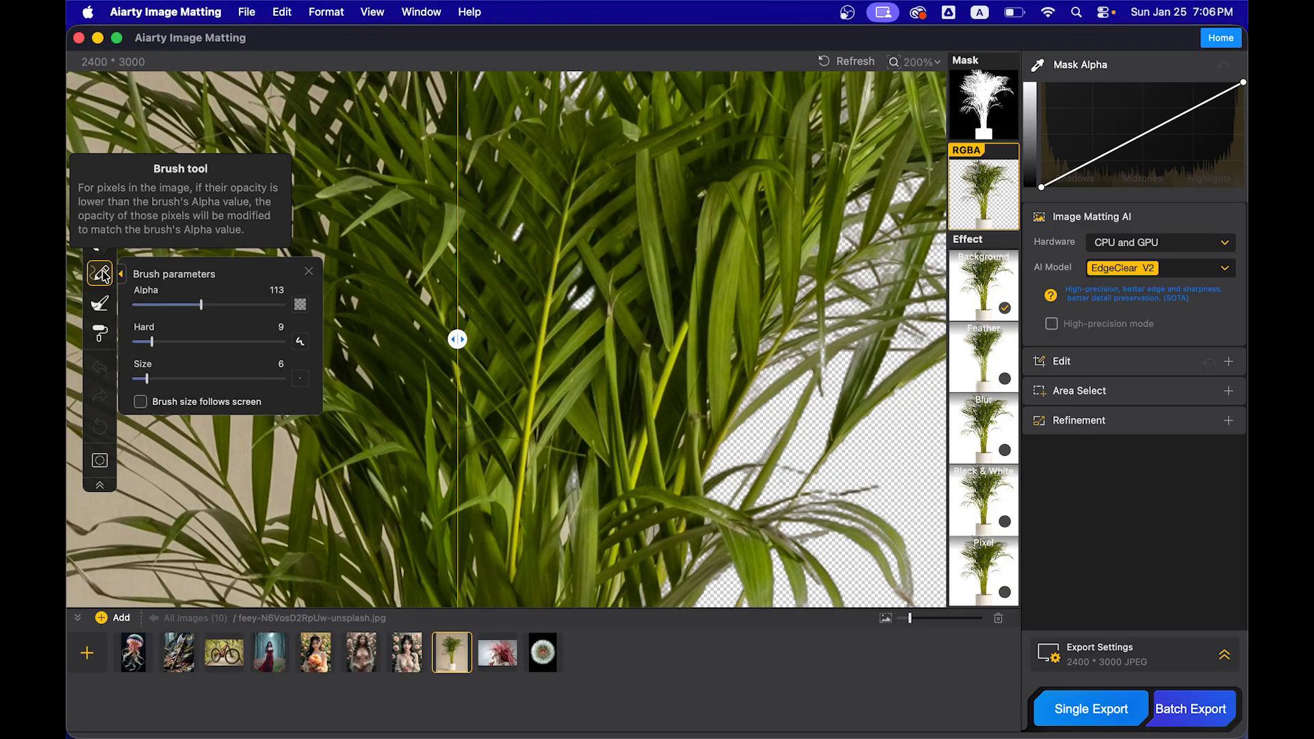
drag(201, 305, 281, 308)
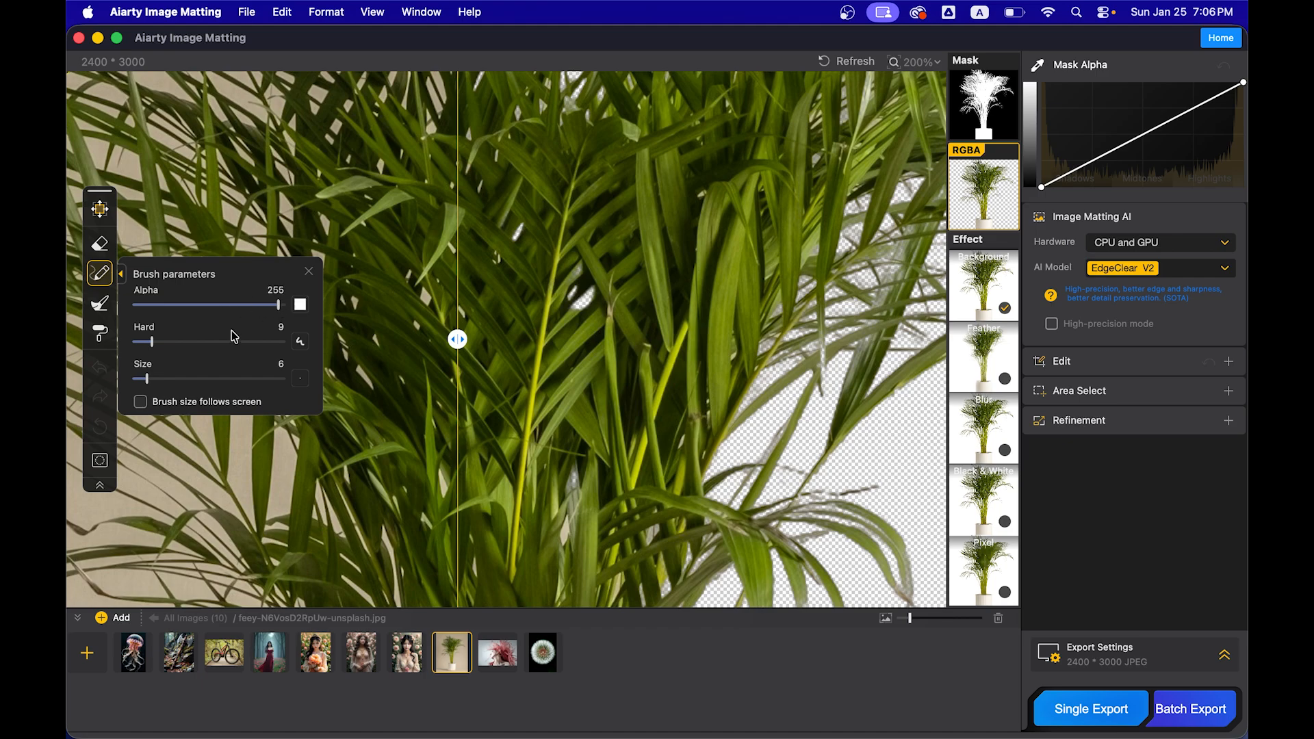
drag(147, 379, 162, 379)
drag(566, 317, 593, 286)
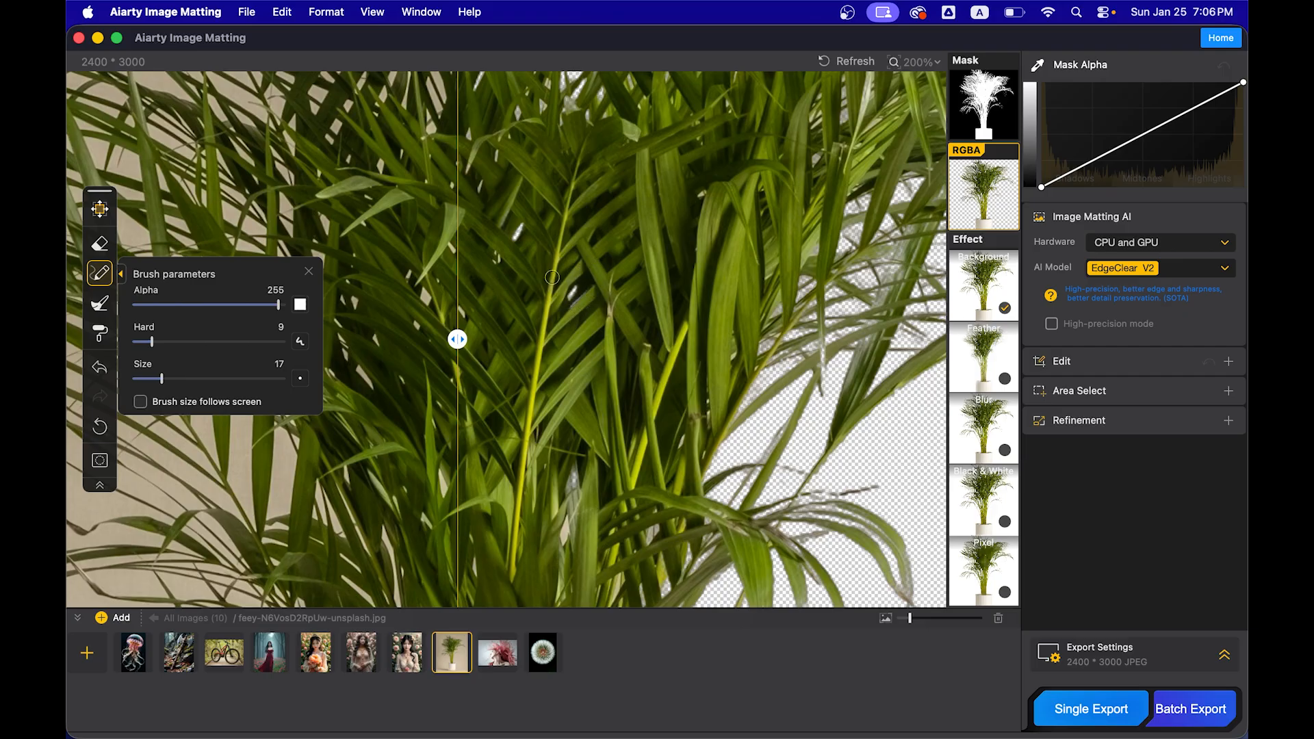
Compare the brushed cutout with the original, both around the retouched leaves and across the whole plant.
mouse_move(460, 337)
mouse_down()
mouse_move(681, 337)
mouse_move(476, 339)
mouse_up()
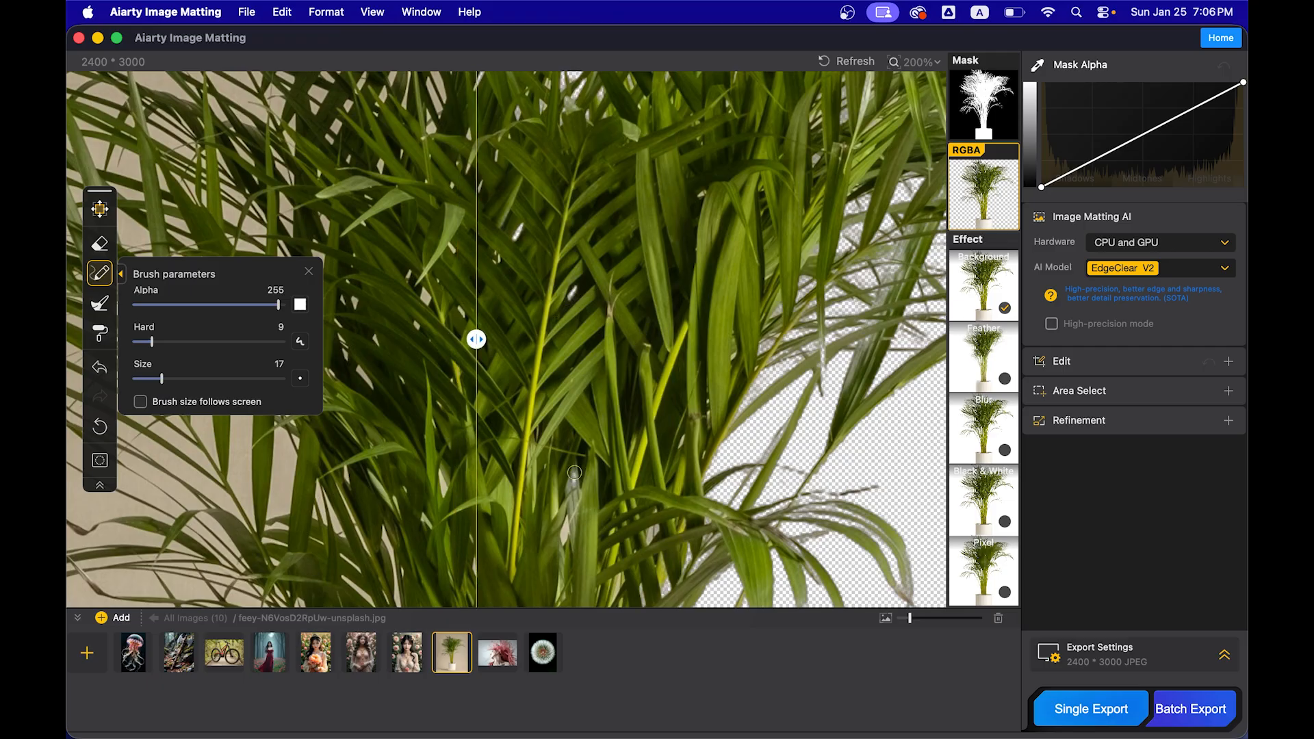
drag(476, 339, 445, 301)
scroll(499, 264, down, 10)
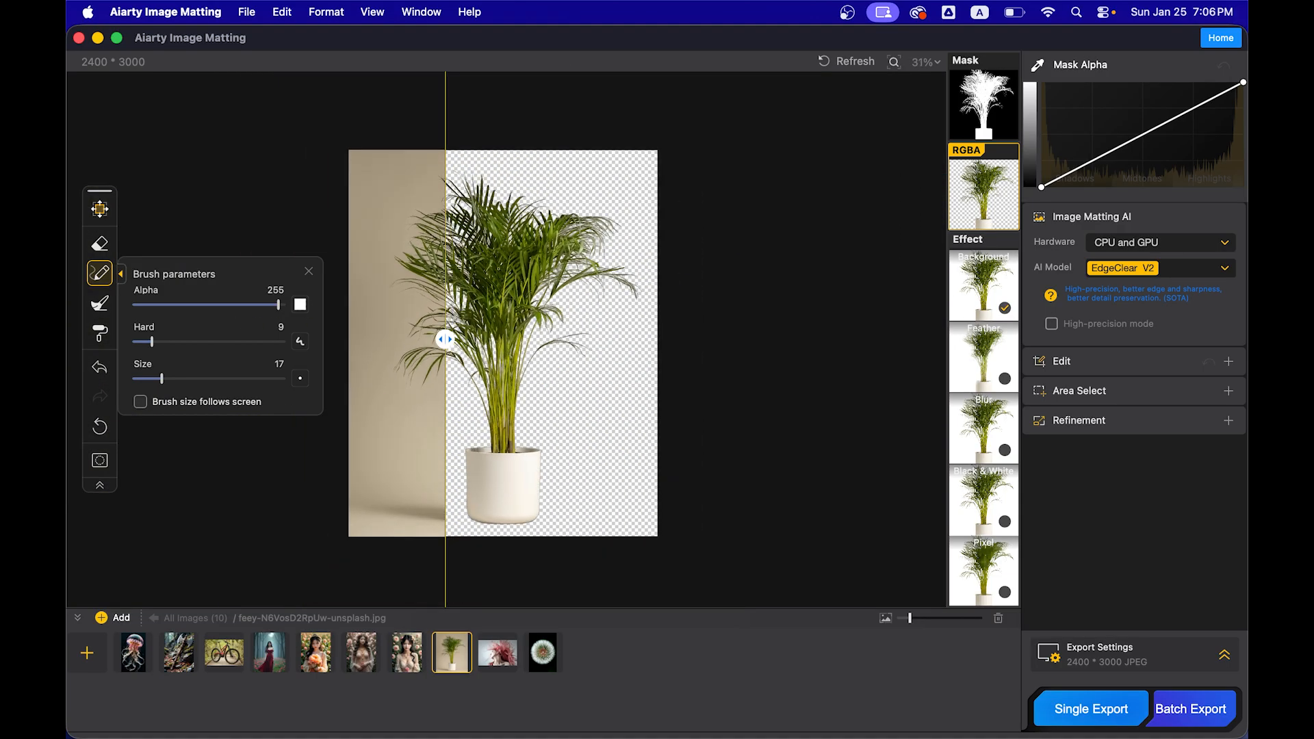
scroll(499, 263, up, 1)
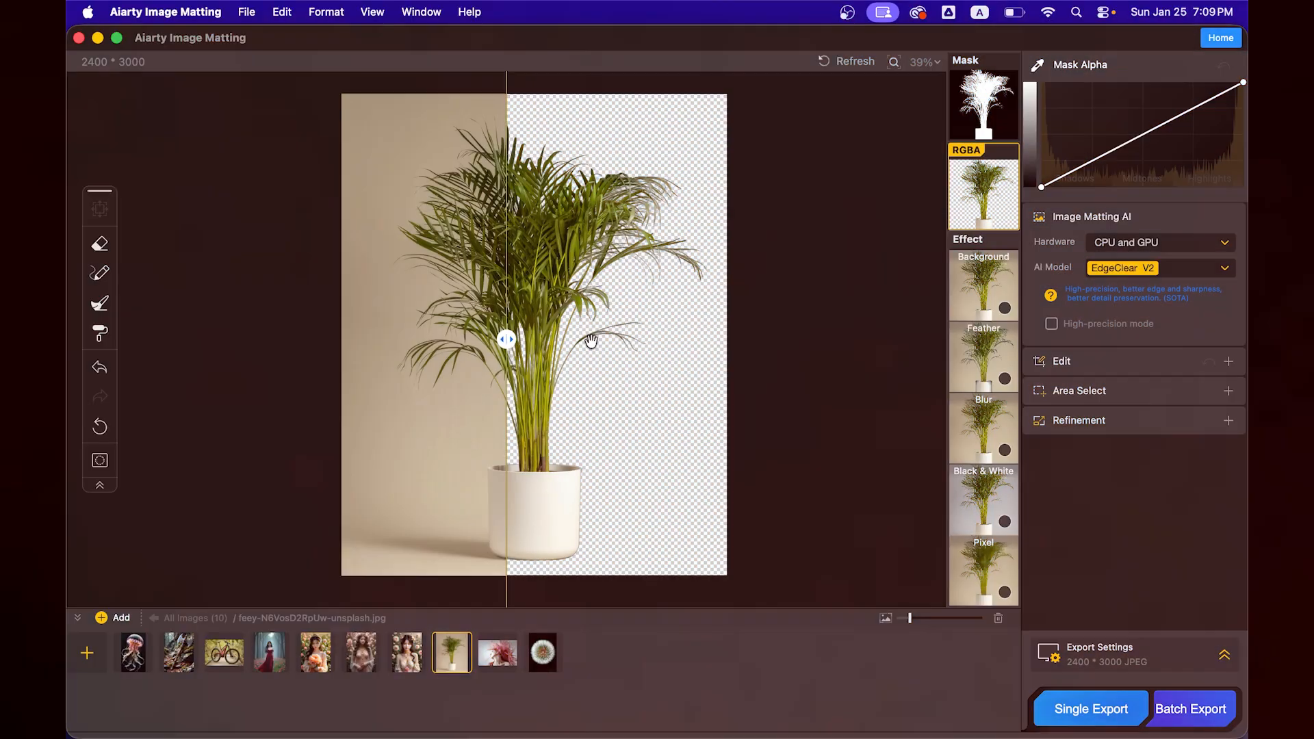
Apply the Background effect with a solid yellow recent color, turning off the gradient, and reveal the result across the whole image.
click(999, 297)
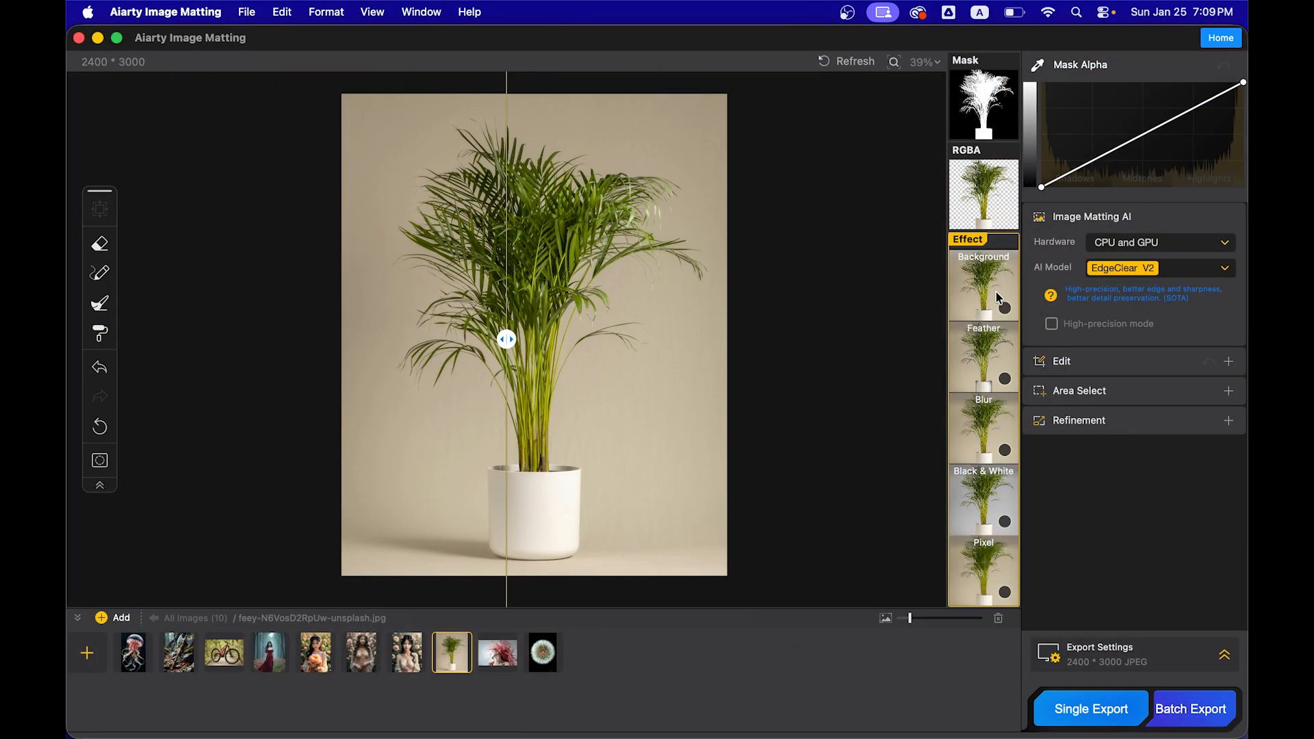
click(1004, 308)
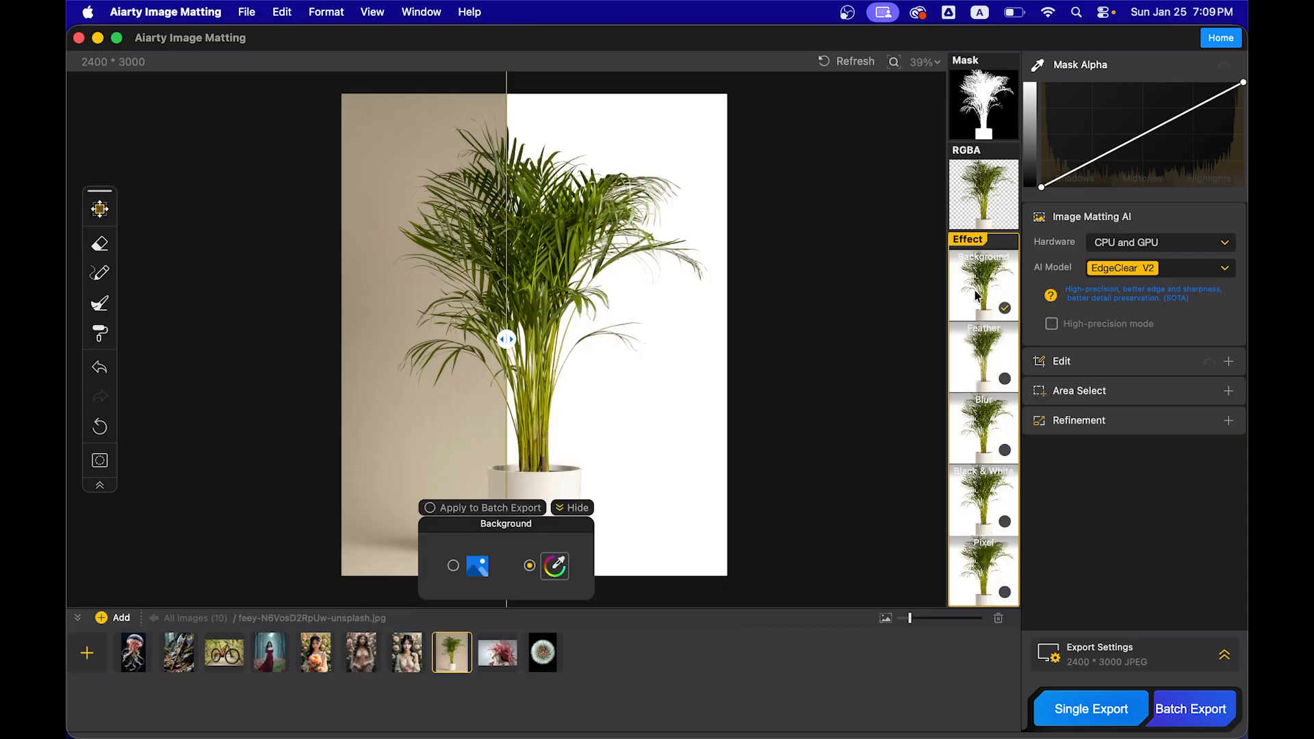
click(551, 563)
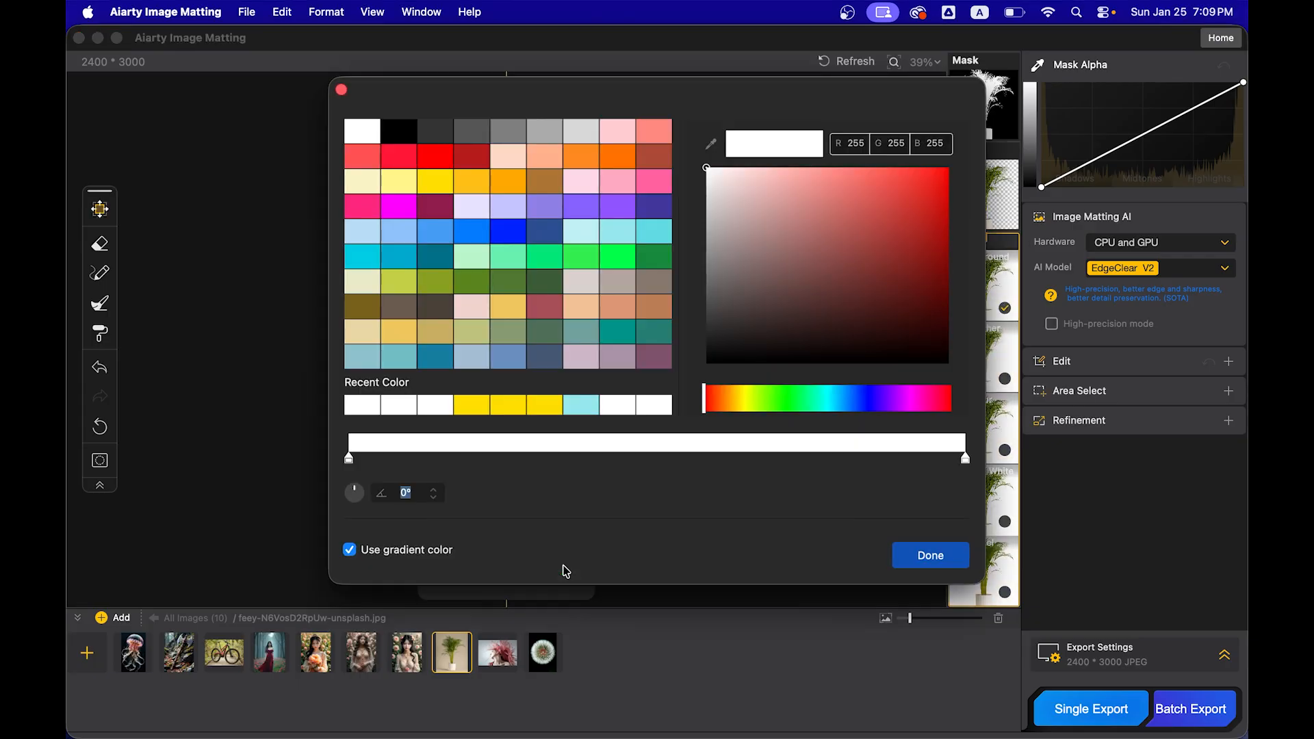
click(353, 552)
click(470, 410)
click(926, 547)
drag(506, 338, 346, 413)
click(579, 508)
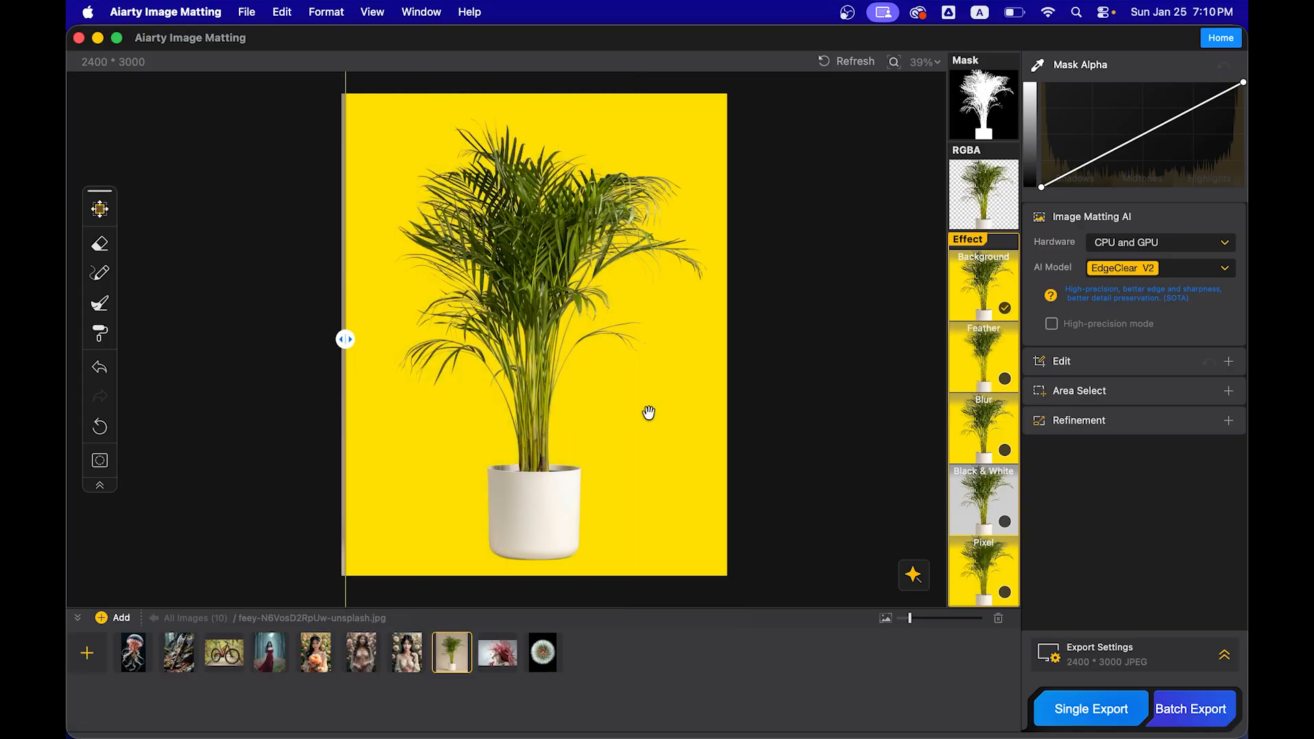
Check the available export formats, keep JPEG at quality 100, and export the plant image on its own.
click(1227, 661)
click(1219, 602)
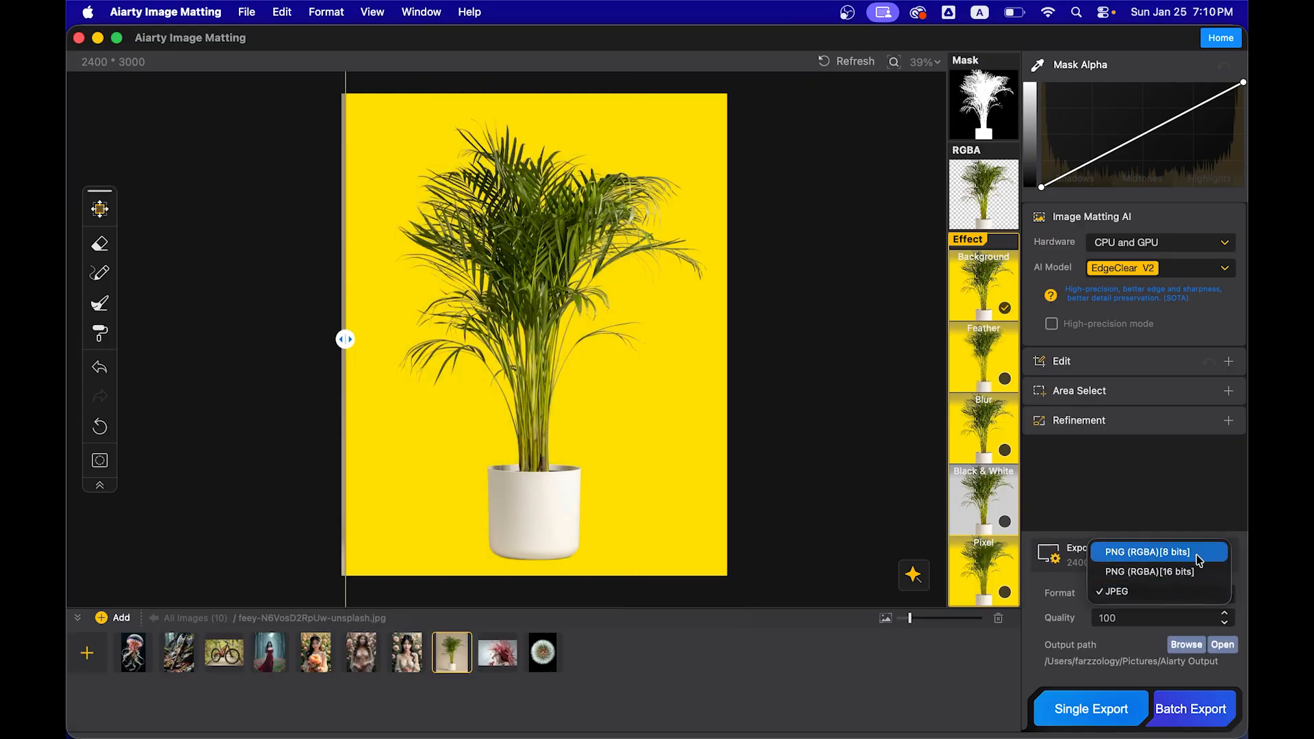
click(1167, 594)
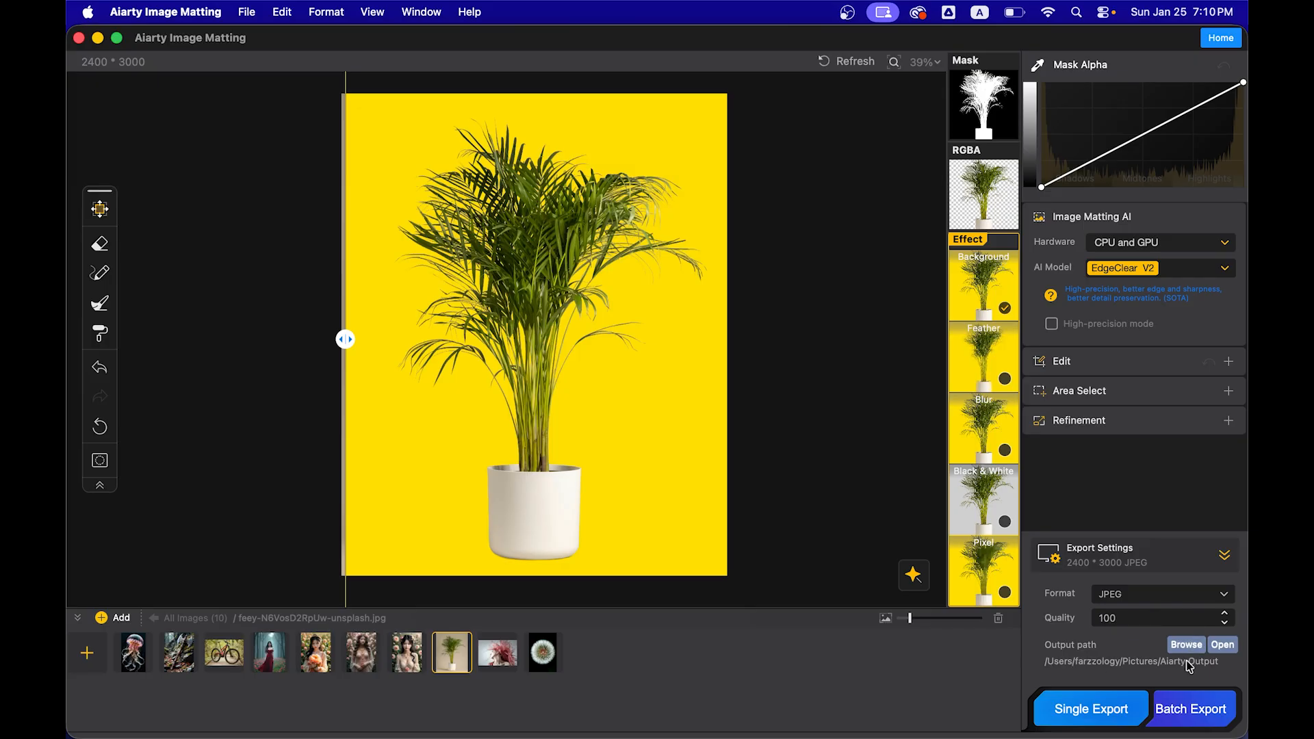
click(1091, 710)
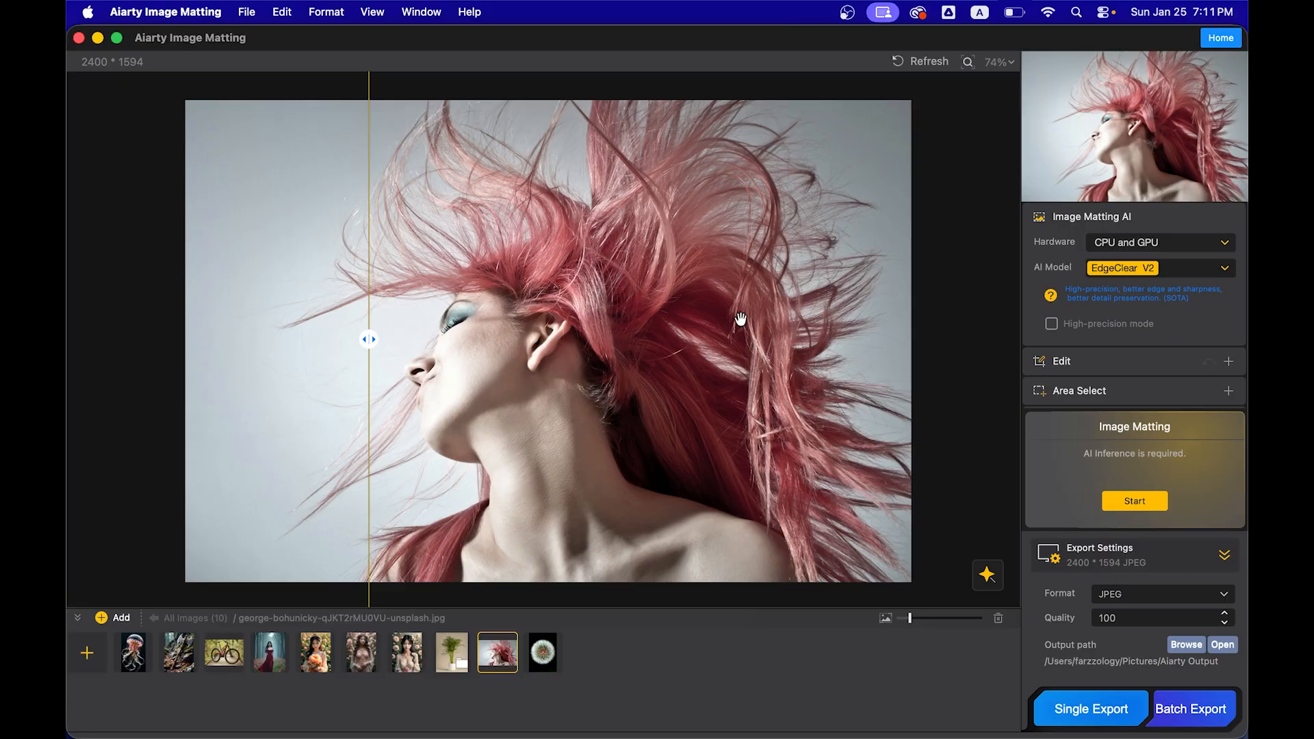
Run AI image matting on the pink-haired portrait with EdgeClear V2 and compare its transparent RGBA cutout with the original.
click(1129, 269)
click(1130, 262)
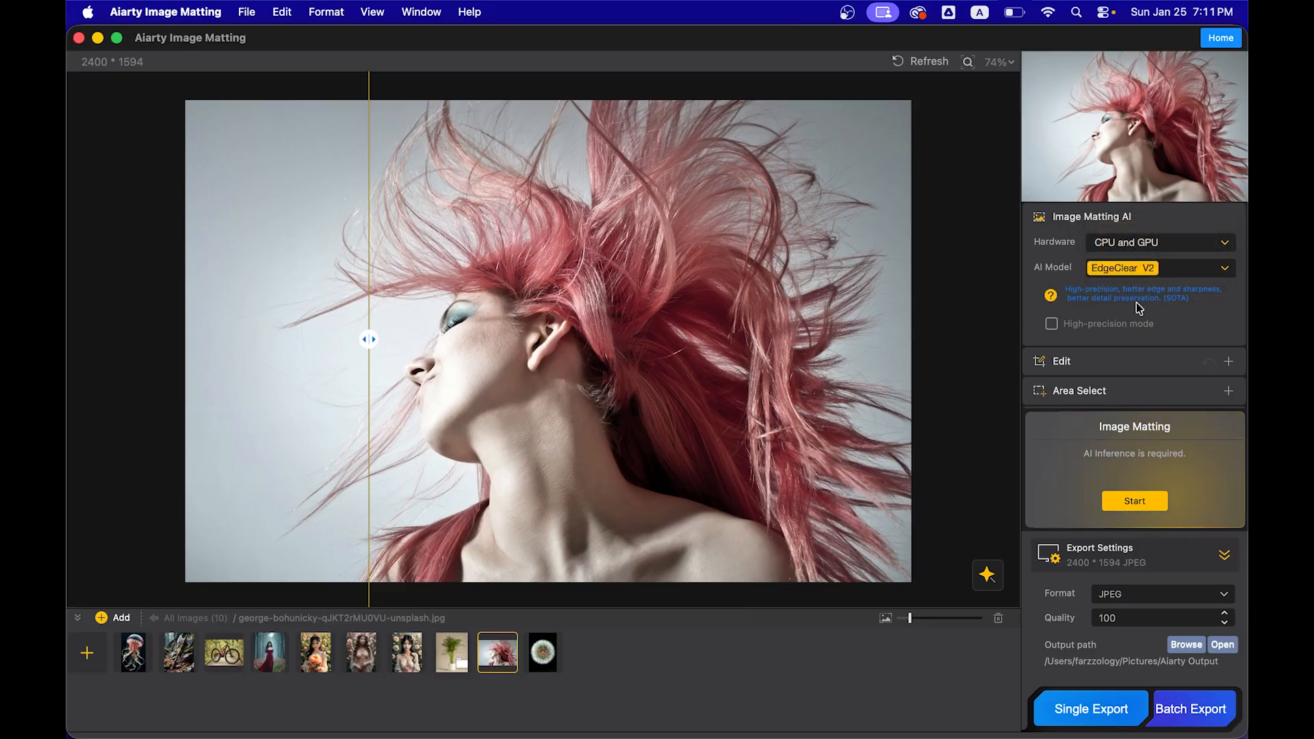
click(1134, 502)
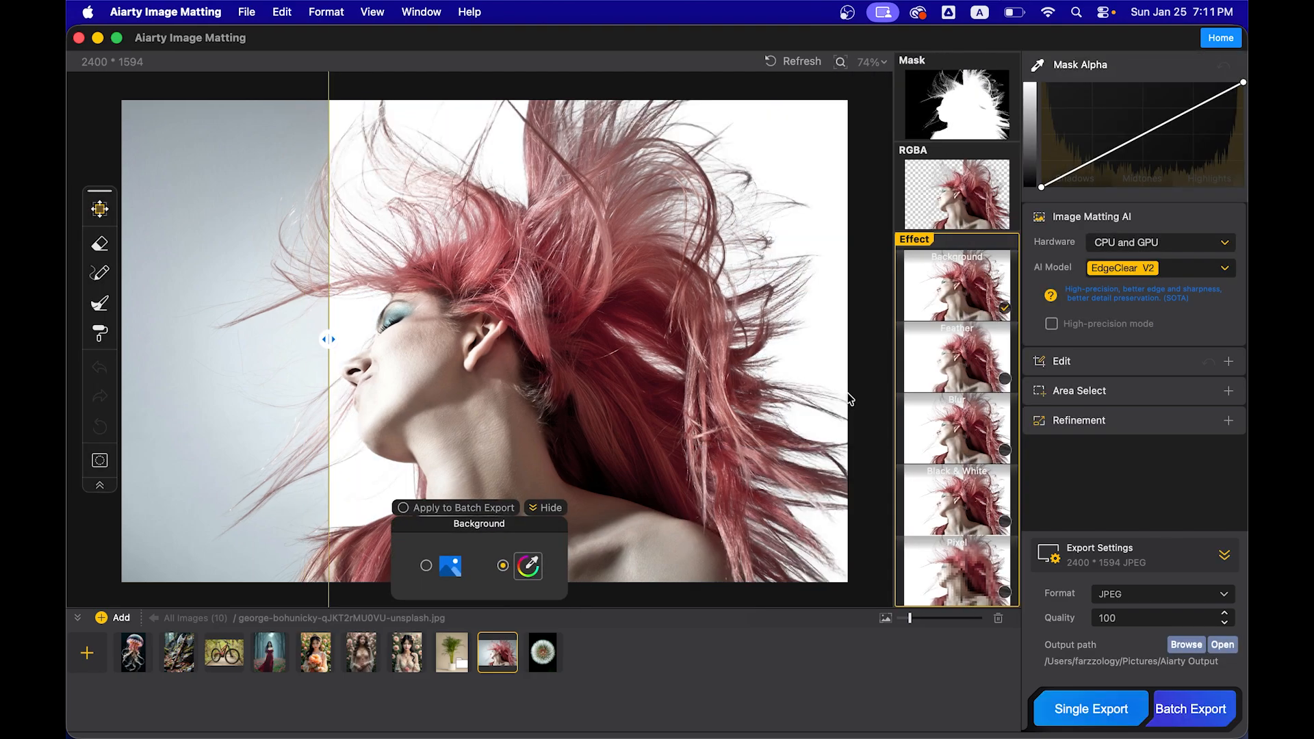
click(931, 206)
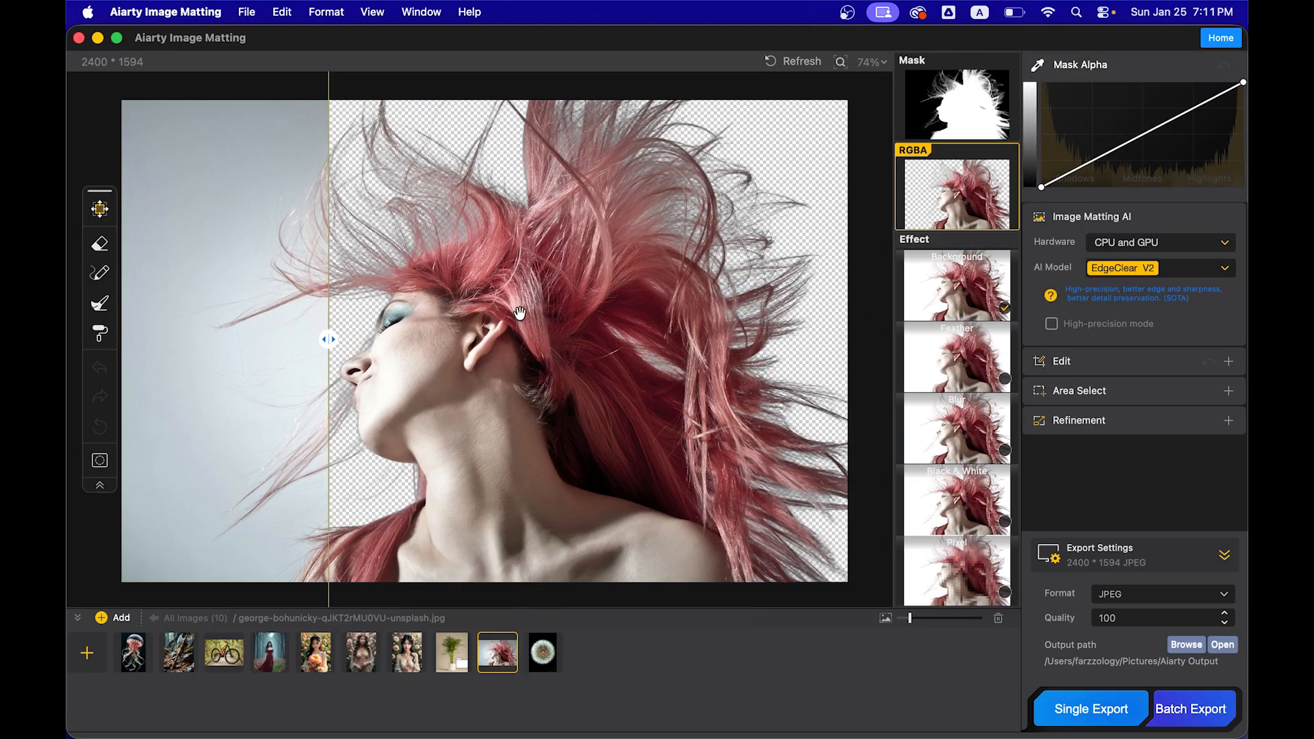
drag(328, 341, 188, 356)
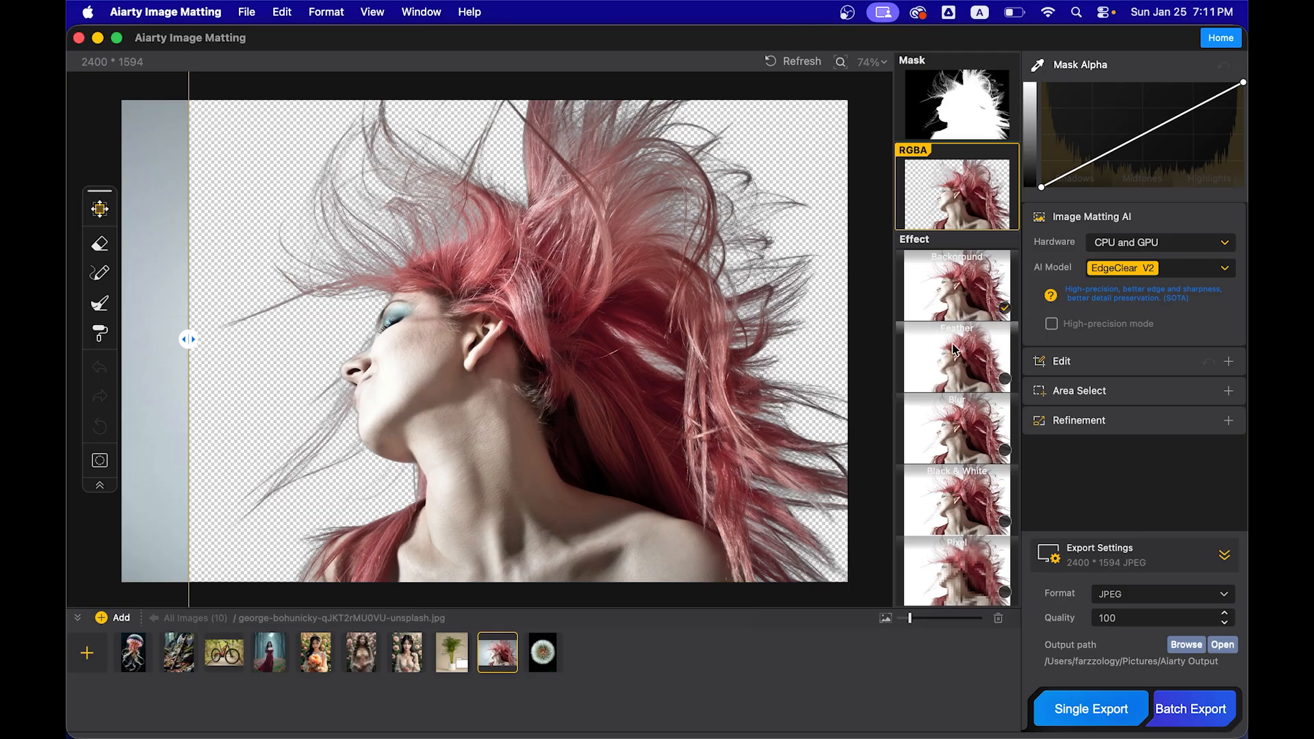
Apply the Background effect to the portrait, using the city buildings picture from the image history.
click(988, 301)
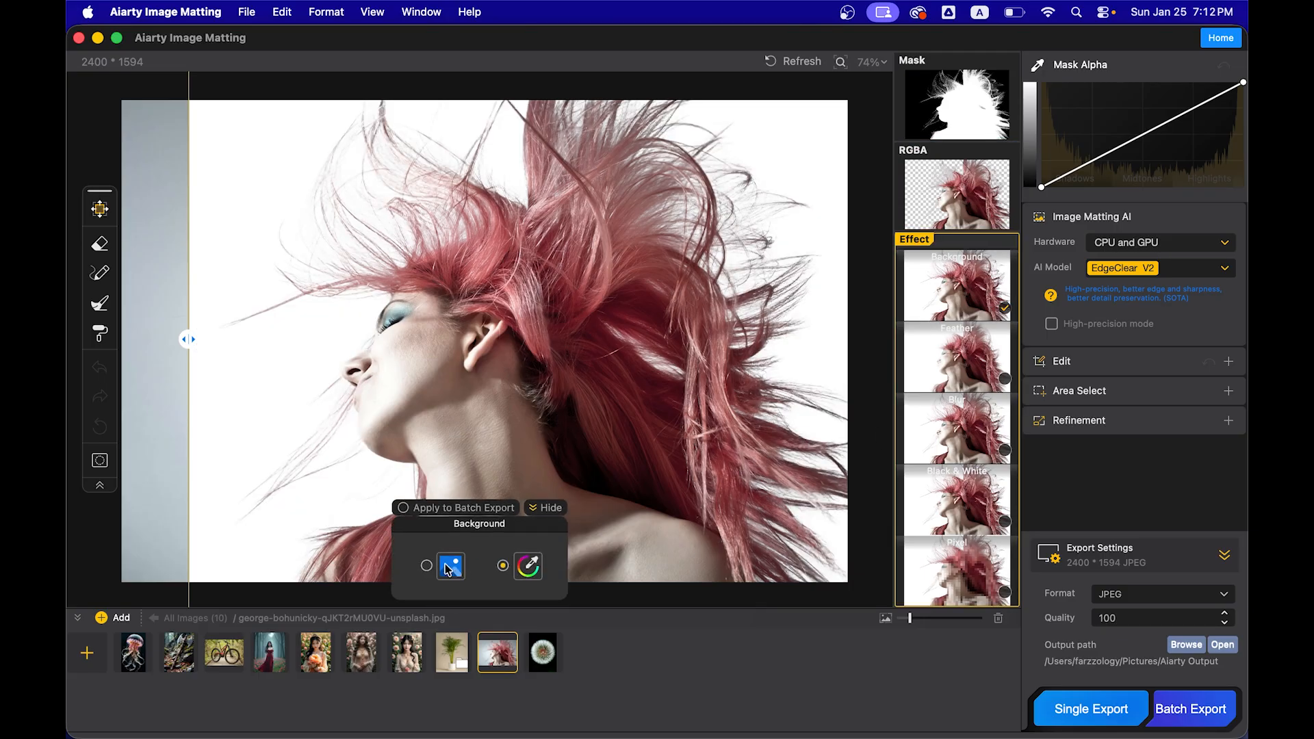
click(448, 568)
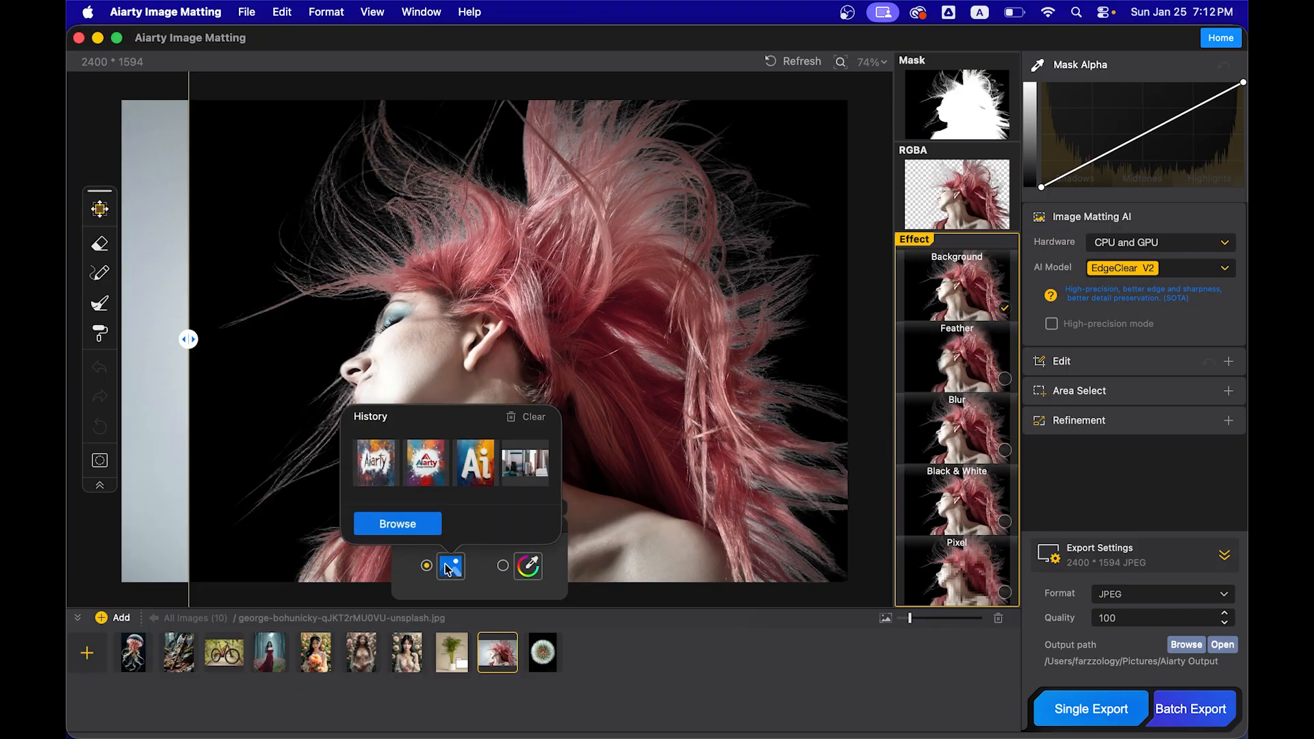
click(525, 465)
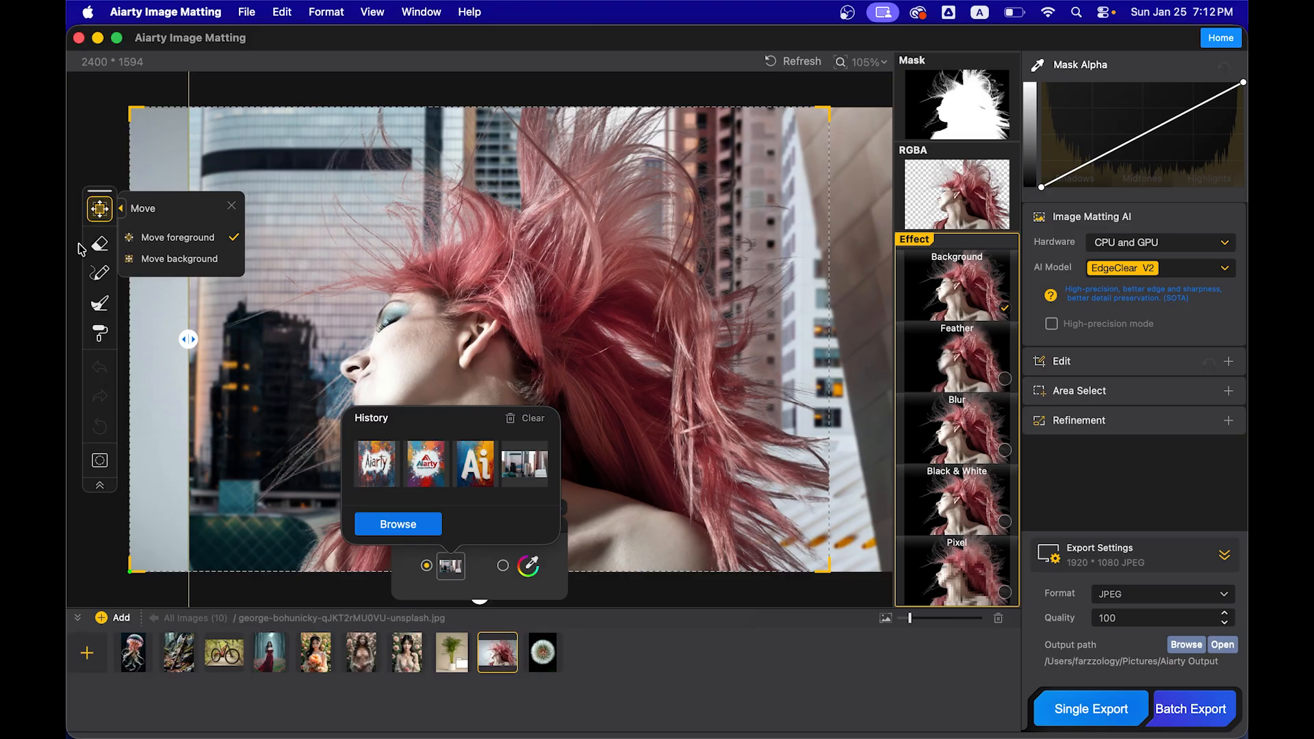
Try the Move background option, switch back to Move foreground, and nudge the woman slightly over the city backdrop.
click(196, 253)
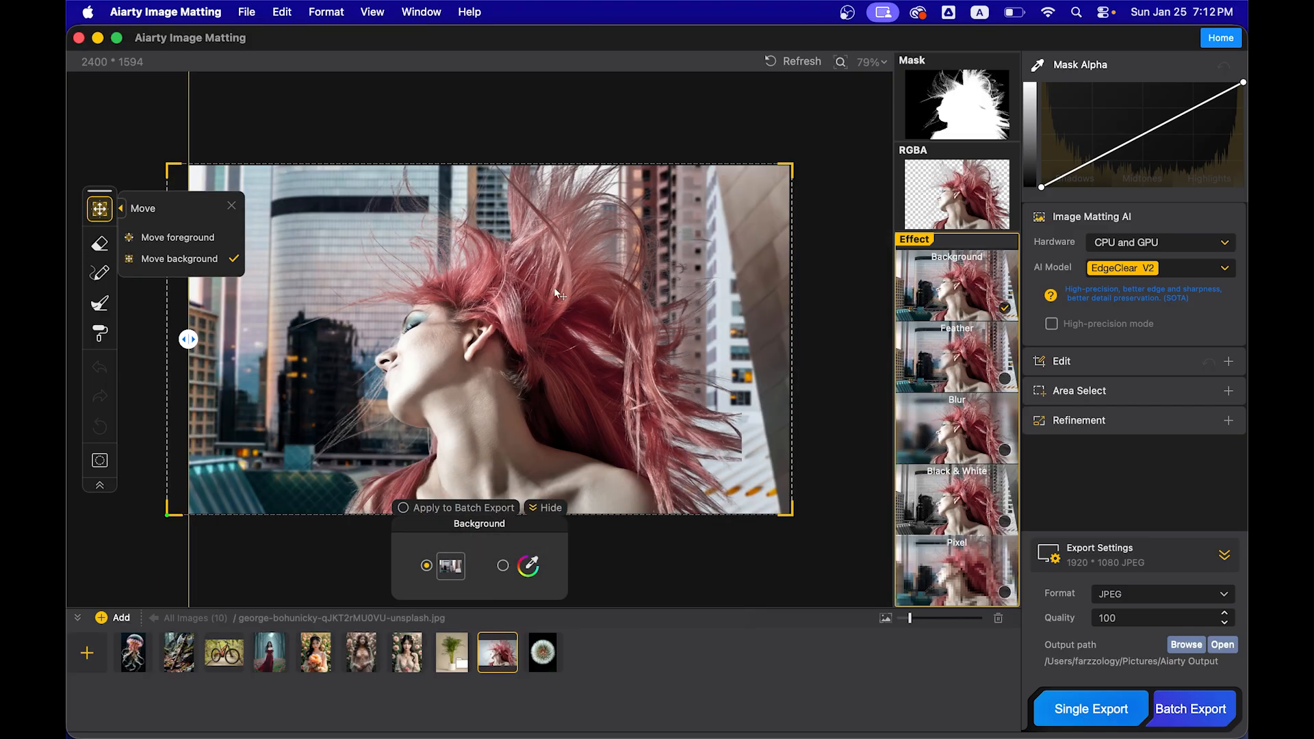
click(178, 237)
drag(551, 368, 553, 369)
click(232, 206)
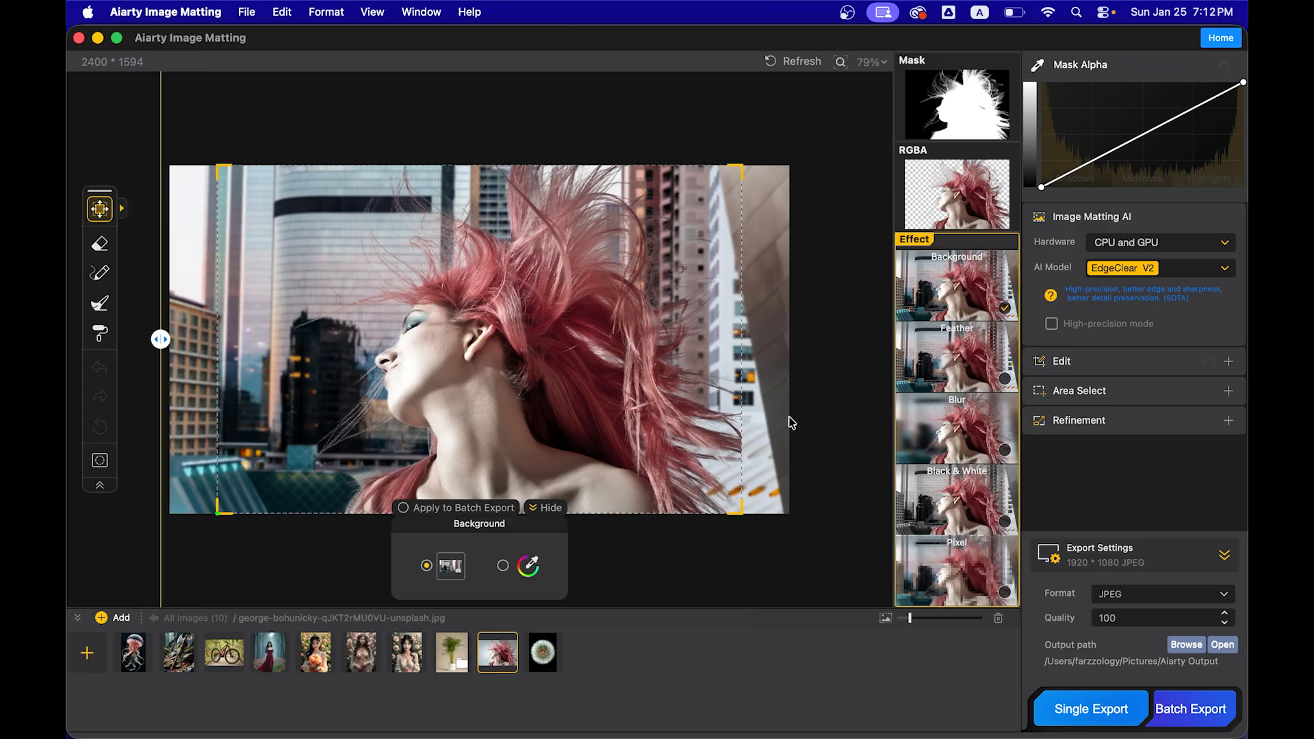
Add the Blur effect to the city background and compare the hair edges with the original portrait up close.
click(980, 451)
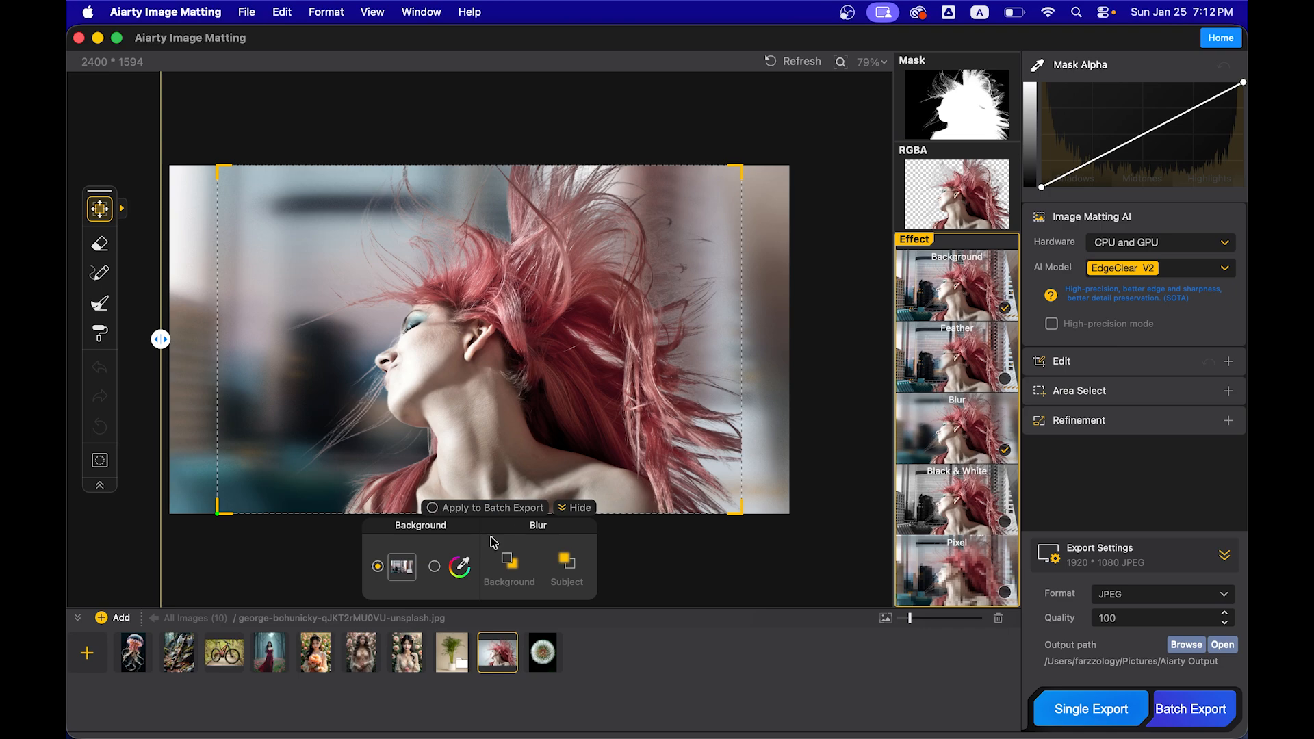
drag(160, 338, 191, 431)
click(575, 508)
scroll(671, 249, up, 3)
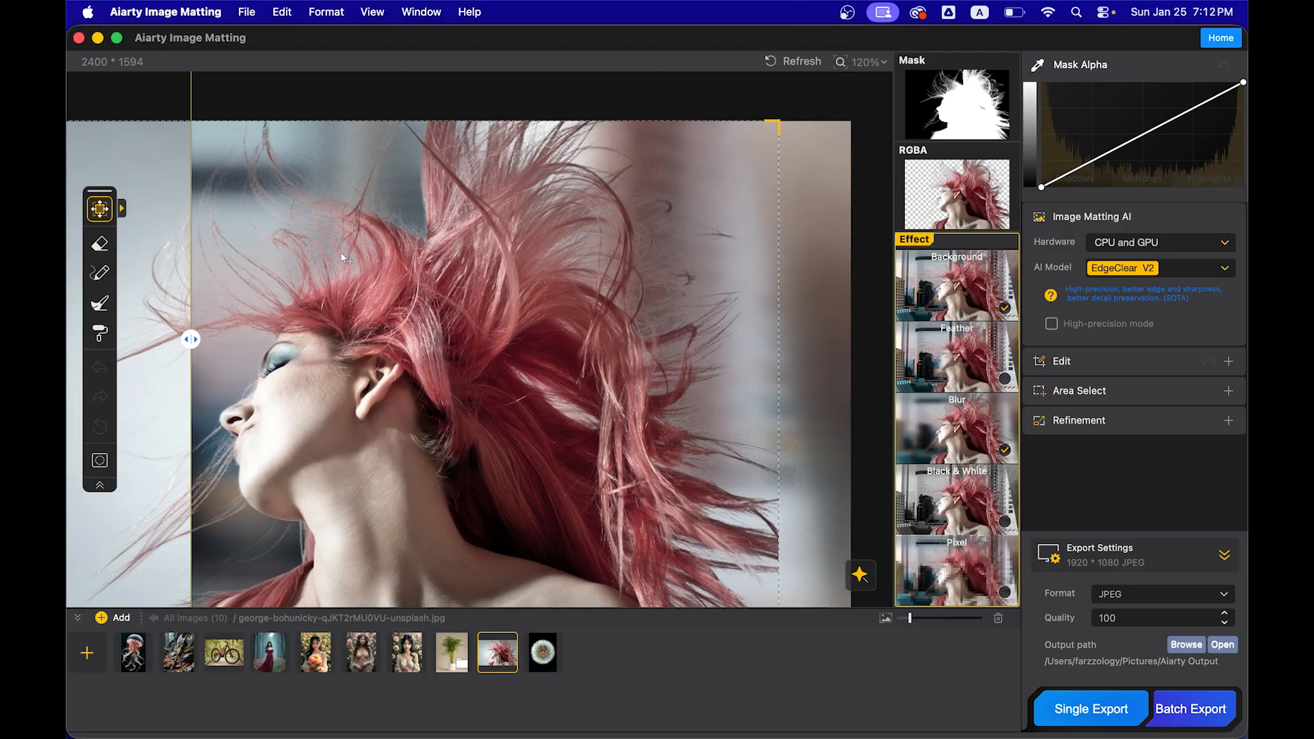
drag(190, 340, 314, 343)
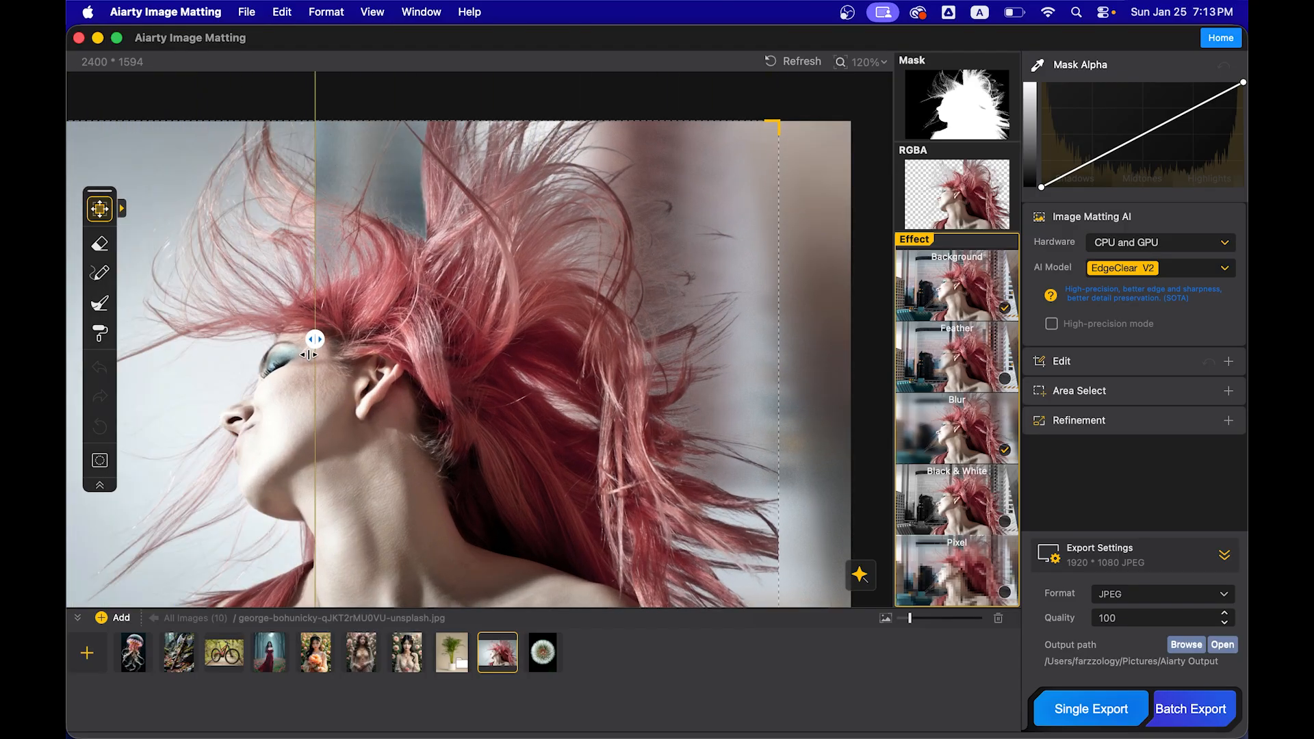